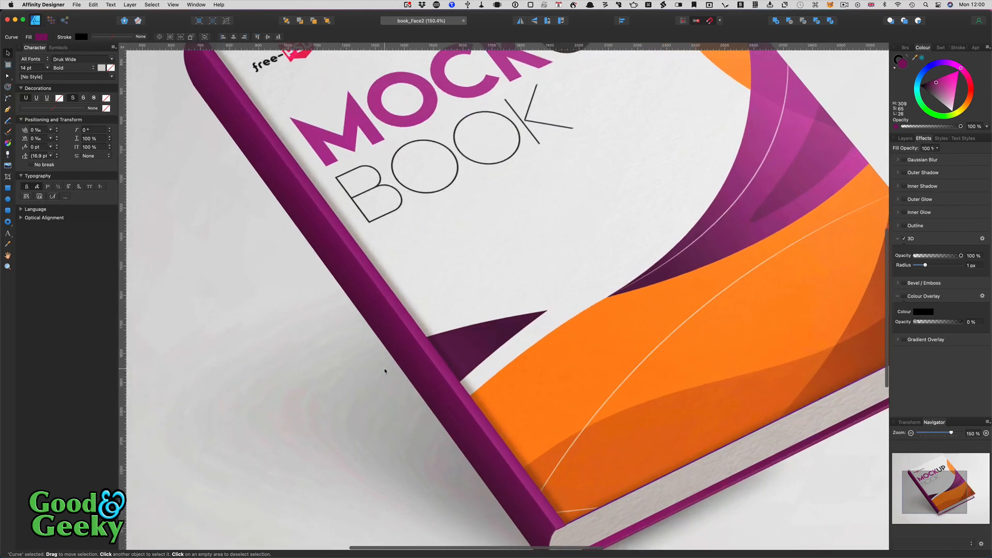
- Select the spine shape to inspect it, then deselect it and pan around the mockup
{"action": "scroll", "coordinate": [384, 370], "scroll_direction": "up", "scroll_amount": 8}
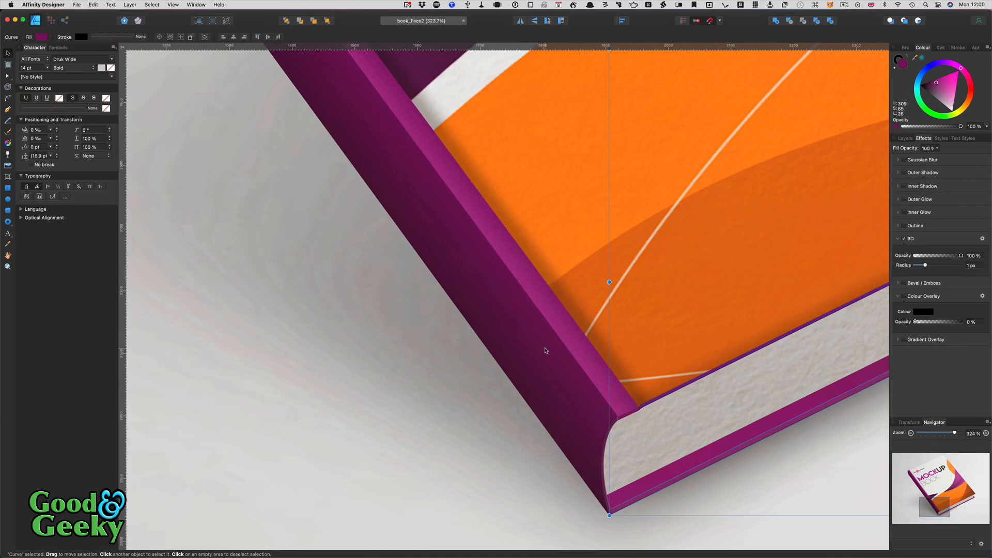
{"action": "left_click", "coordinate": [523, 365]}
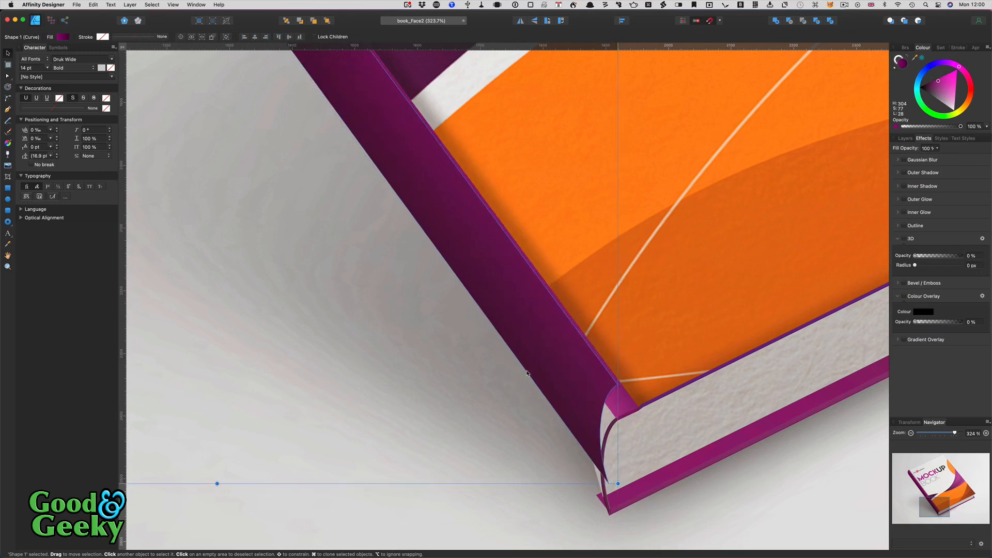
{"action": "left_click", "coordinate": [660, 498]}
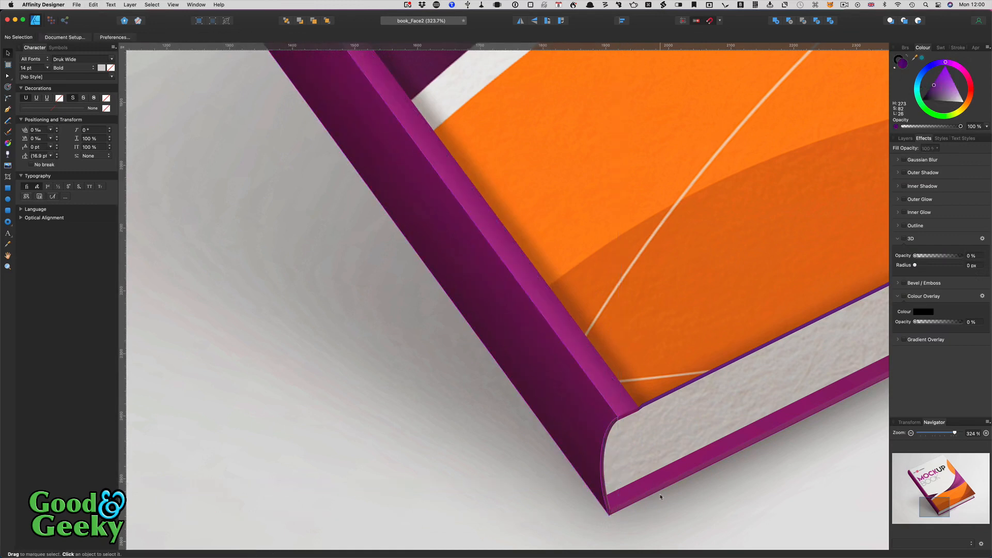
{"action": "scroll", "coordinate": [661, 497], "scroll_direction": "down", "scroll_amount": 5}
{"action": "scroll", "coordinate": [660, 497], "scroll_direction": "right", "scroll_amount": 5}
{"action": "scroll", "coordinate": [660, 497], "scroll_direction": "up", "scroll_amount": 3}
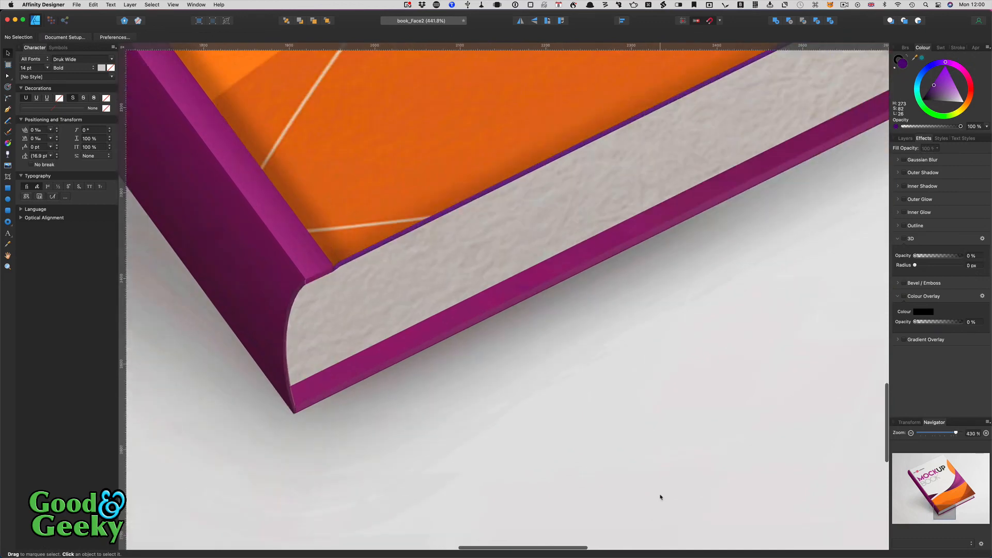
{"action": "scroll", "coordinate": [661, 497], "scroll_direction": "up", "scroll_amount": 3}
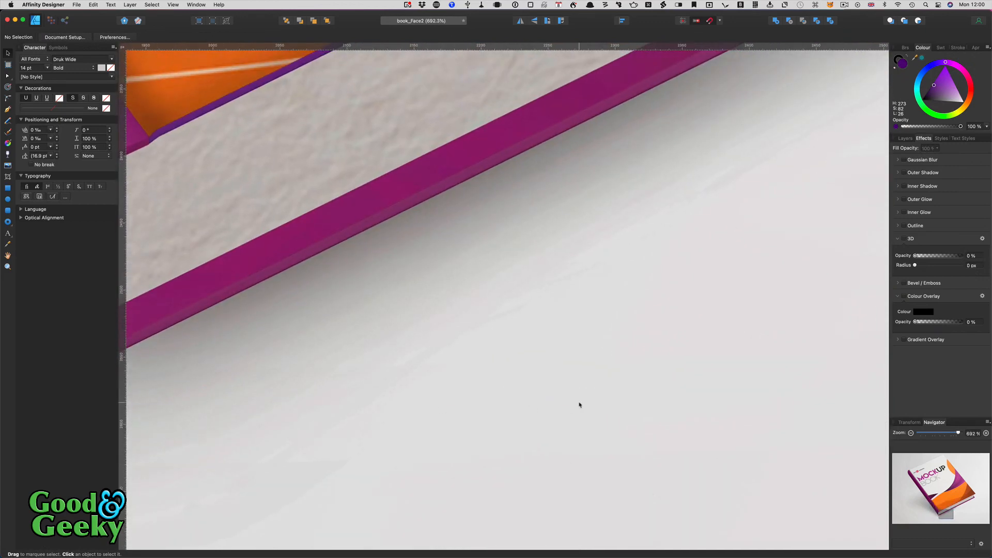
{"action": "scroll", "coordinate": [580, 405], "scroll_direction": "left", "scroll_amount": 5}
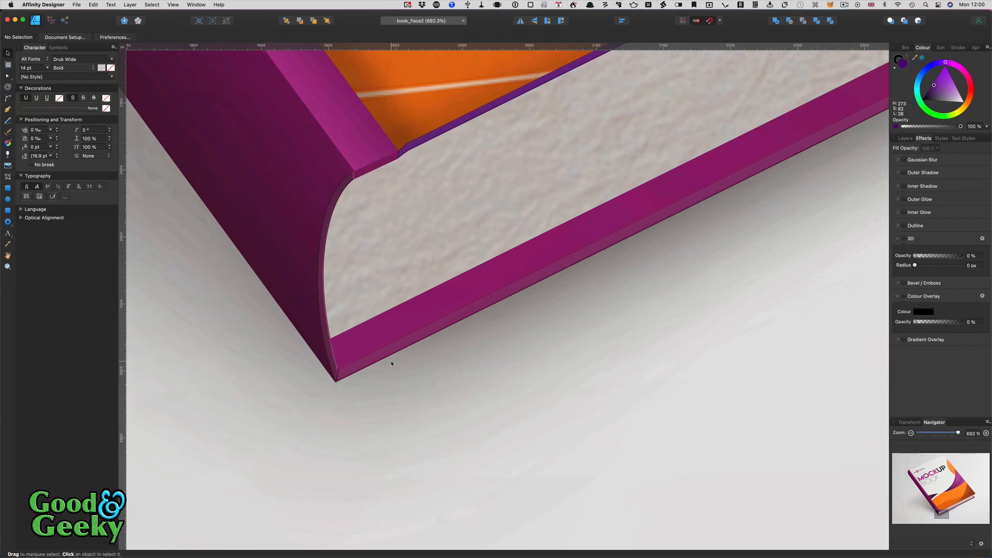
{"action": "scroll", "coordinate": [391, 363], "scroll_direction": "down", "scroll_amount": 15}
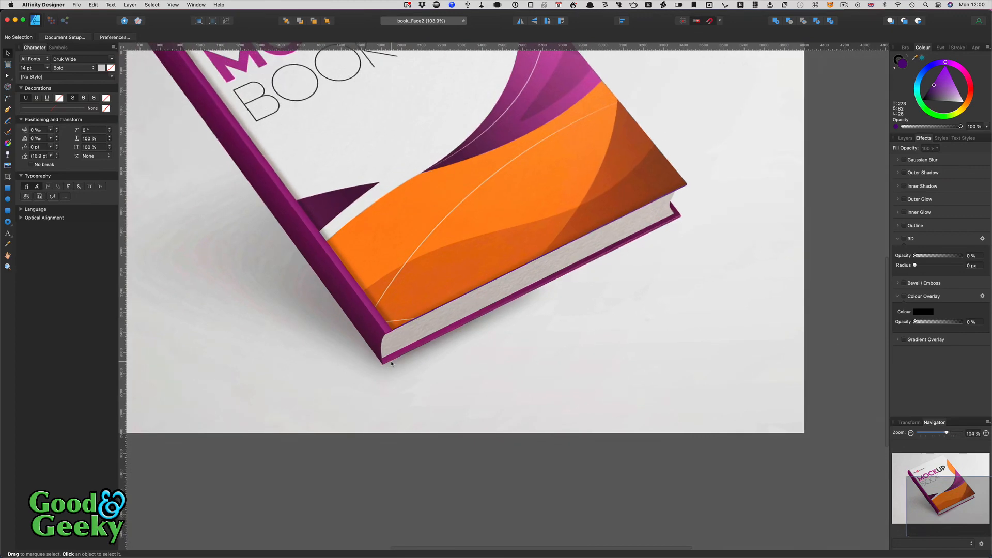
{"action": "scroll", "coordinate": [391, 363], "scroll_direction": "down", "scroll_amount": 5}
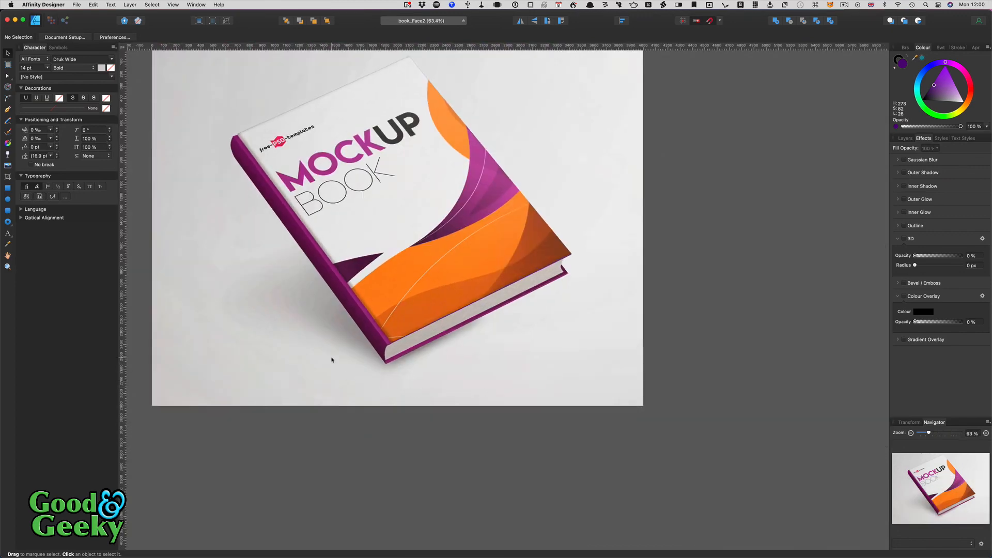
{"action": "scroll", "coordinate": [332, 360], "scroll_direction": "left", "scroll_amount": 3}
{"action": "scroll", "coordinate": [332, 359], "scroll_direction": "up", "scroll_amount": 2}
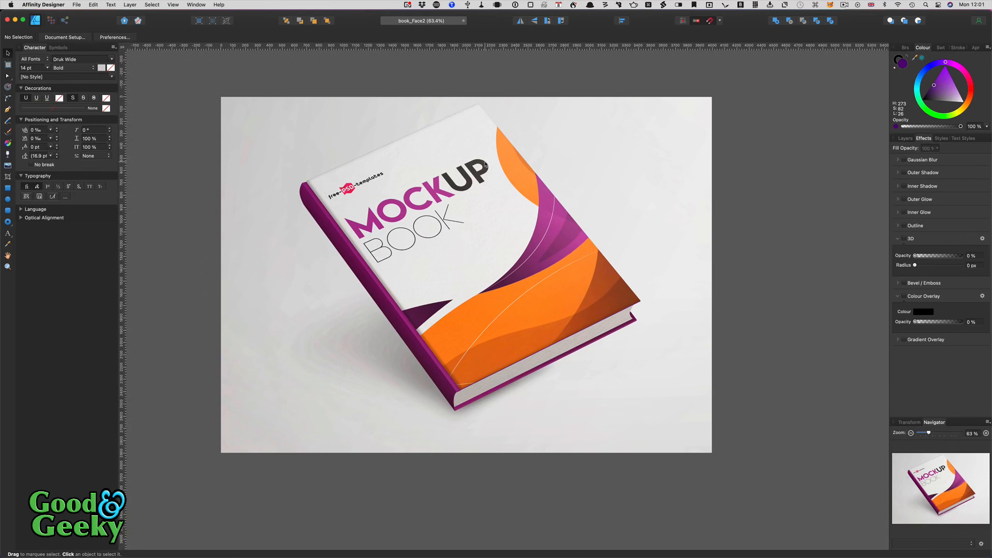
- Select the MockUp12 pixel layer in the Layers list
{"action": "left_click", "coordinate": [906, 139]}
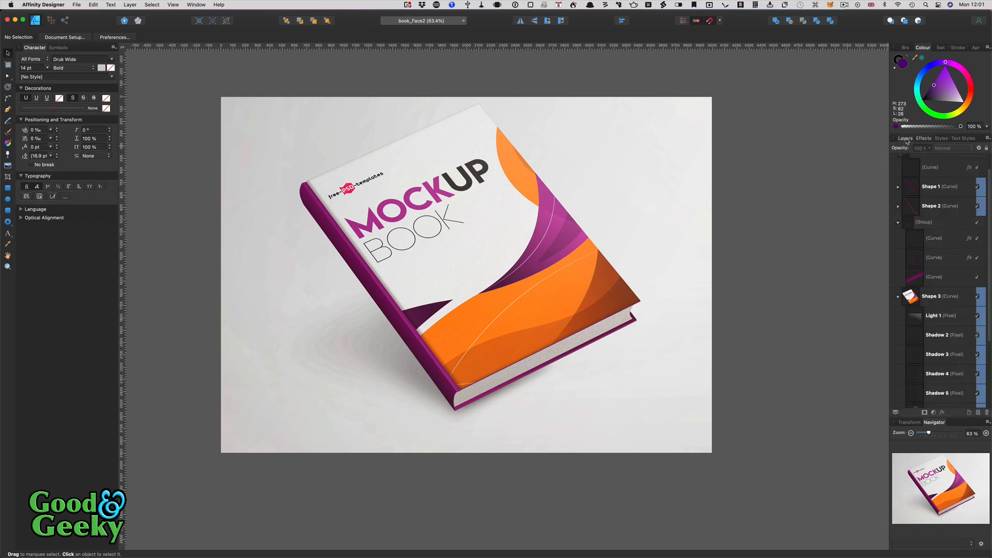
{"action": "scroll", "coordinate": [930, 340], "scroll_direction": "down", "scroll_amount": 3}
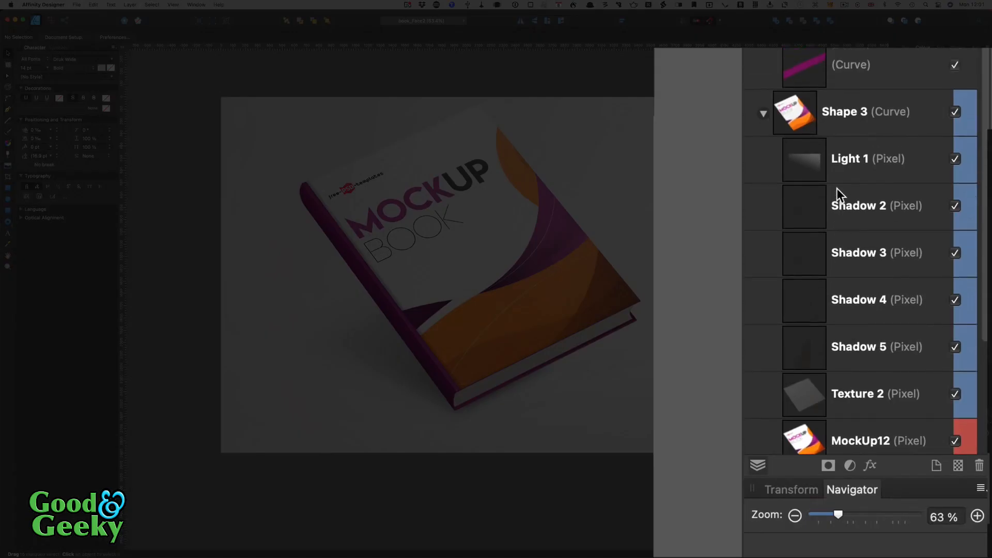
{"action": "scroll", "coordinate": [836, 188], "scroll_direction": "down", "scroll_amount": 3}
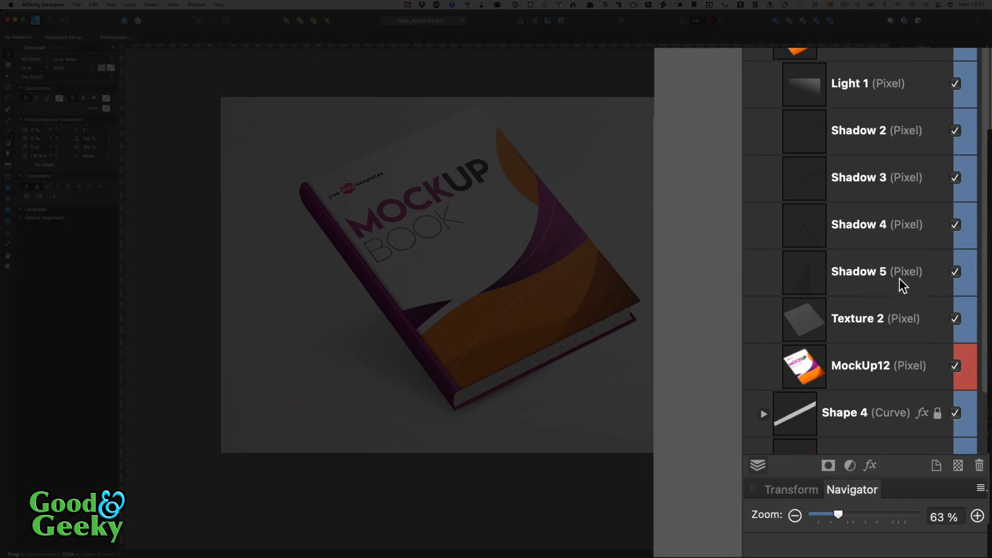
{"action": "left_click", "coordinate": [875, 370]}
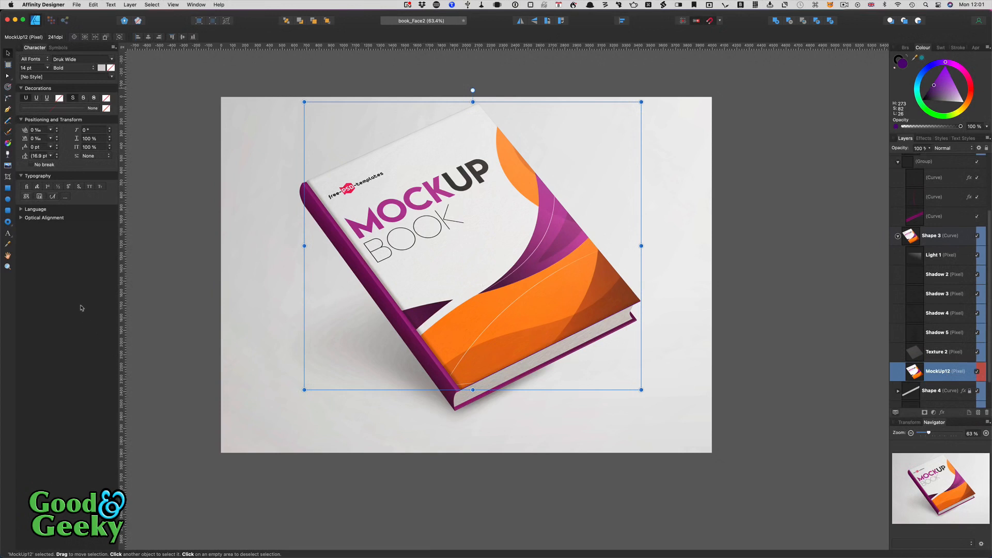
- Place the Front cover 1 image from Pictures onto the book's front cover
{"action": "left_click", "coordinate": [8, 168]}
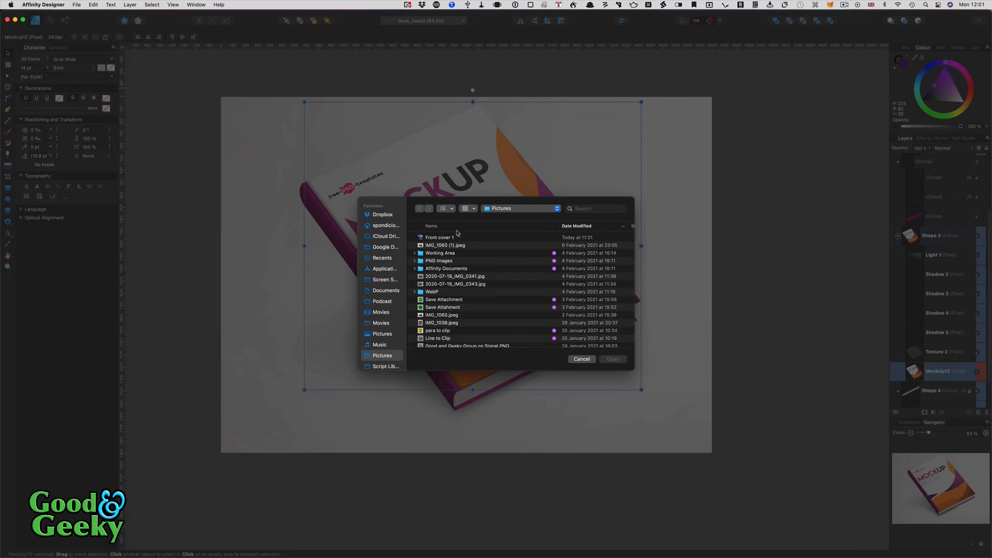
{"action": "left_click", "coordinate": [457, 237]}
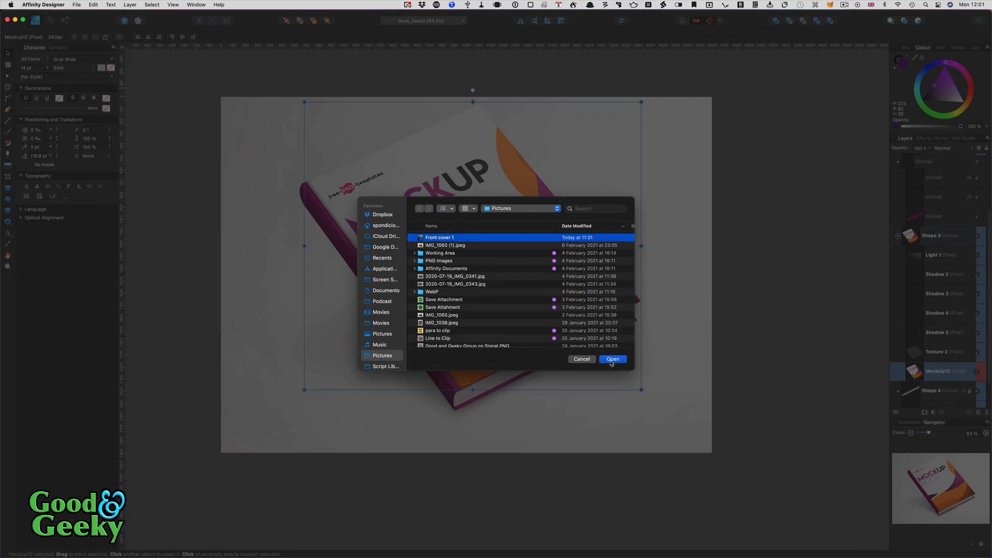
{"action": "left_click", "coordinate": [611, 361]}
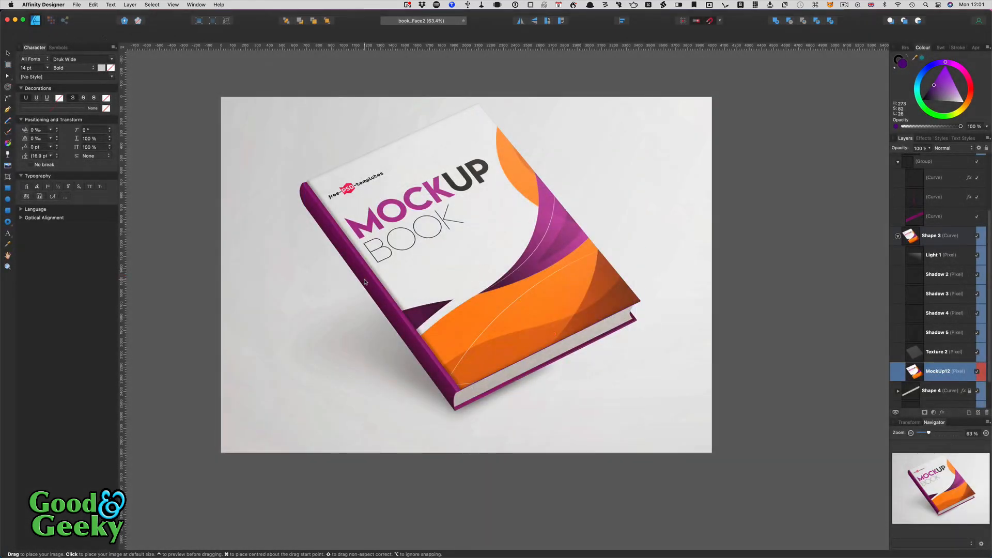
{"action": "left_click", "coordinate": [338, 286]}
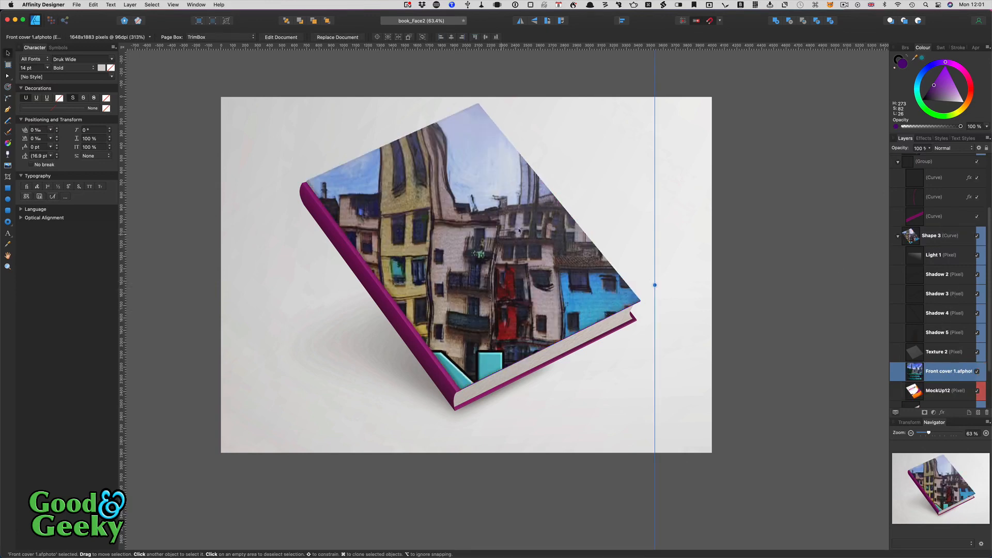
- Zoom out and shrink the placed Front cover 1 image with its corner handles
{"action": "scroll", "coordinate": [929, 377], "scroll_direction": "down", "scroll_amount": 2}
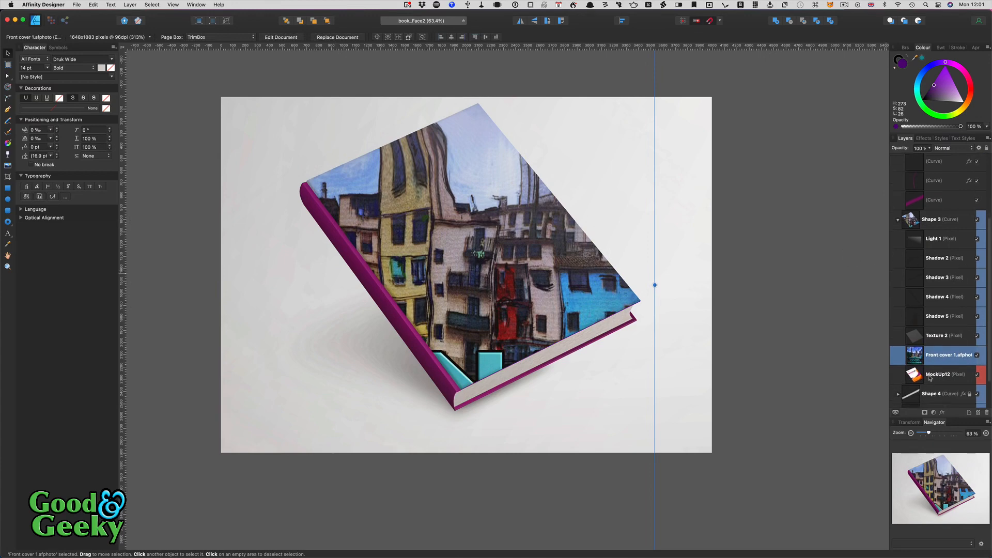
{"action": "scroll", "coordinate": [929, 378], "scroll_direction": "down", "scroll_amount": 2}
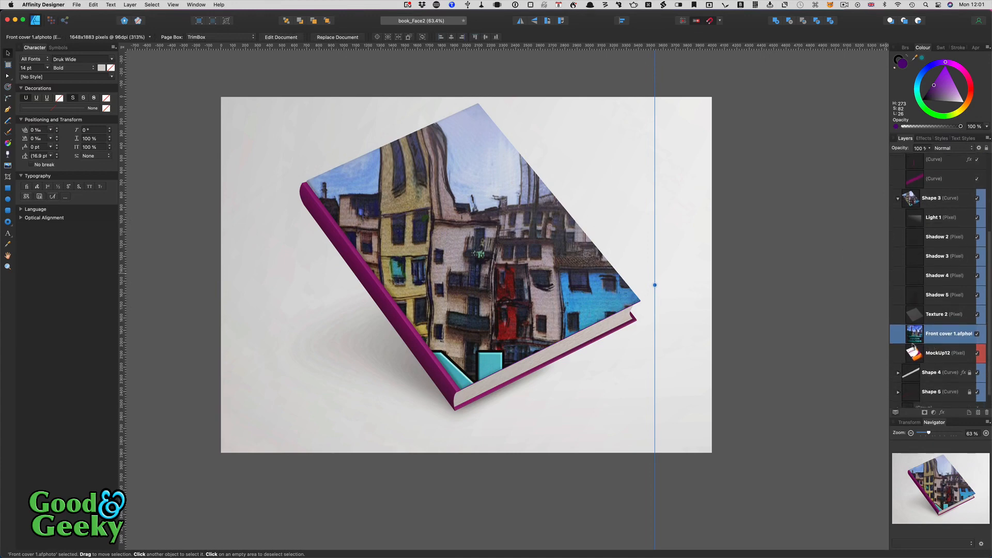
{"action": "scroll", "coordinate": [744, 355], "scroll_direction": "down", "scroll_amount": 5}
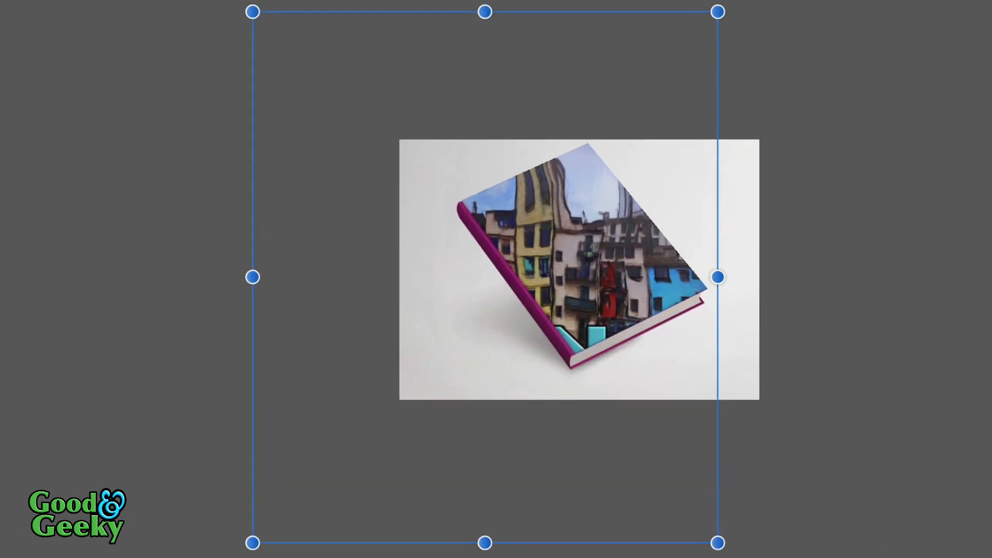
{"action": "left_click_drag", "start_coordinate": [253, 543], "coordinate": [493, 361]}
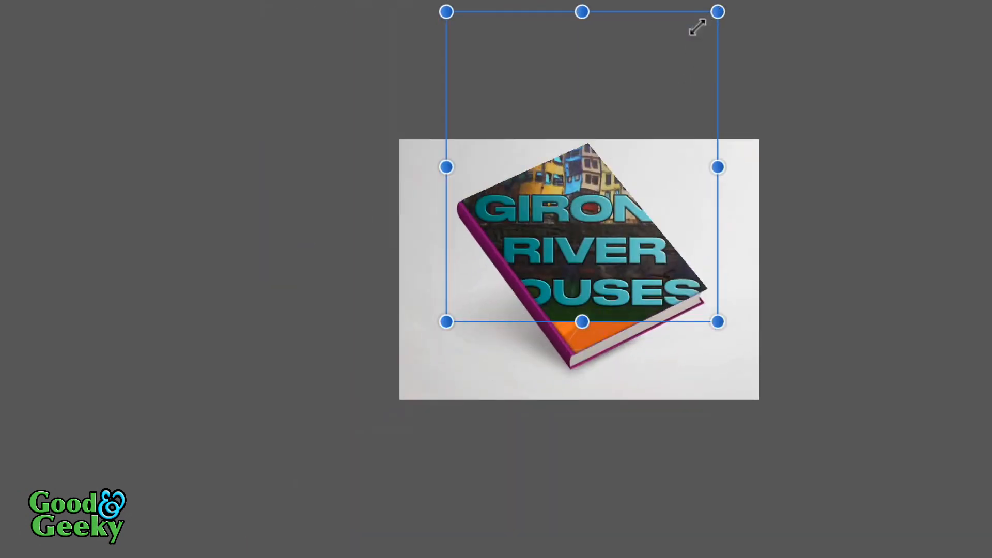
{"action": "left_click_drag", "start_coordinate": [715, 14], "coordinate": [598, 117]}
{"action": "left_click", "coordinate": [584, 126]}
- Move the cover image onto the book's front and enlarge it to cover the face
{"action": "scroll", "coordinate": [583, 126], "scroll_direction": "right", "scroll_amount": 10}
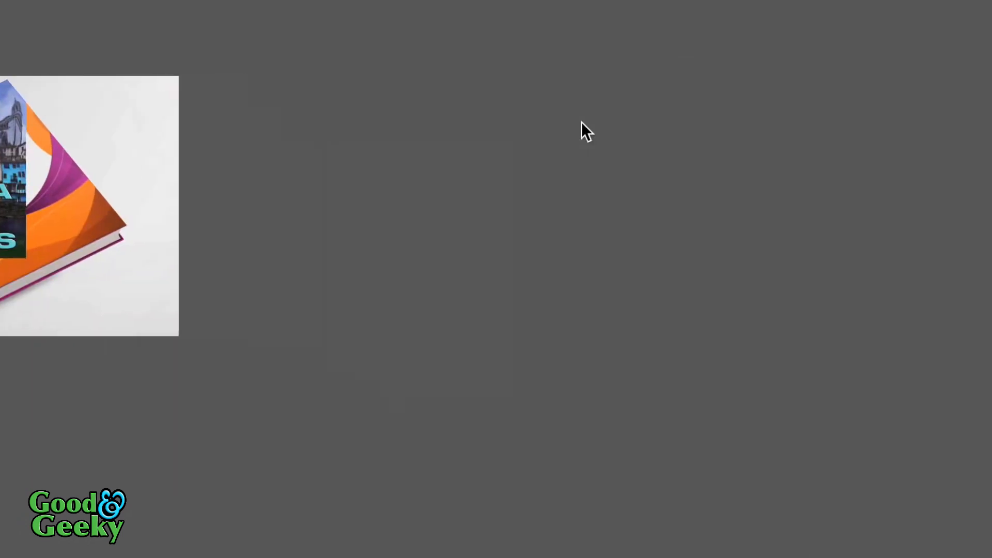
{"action": "key", "text": "super+0"}
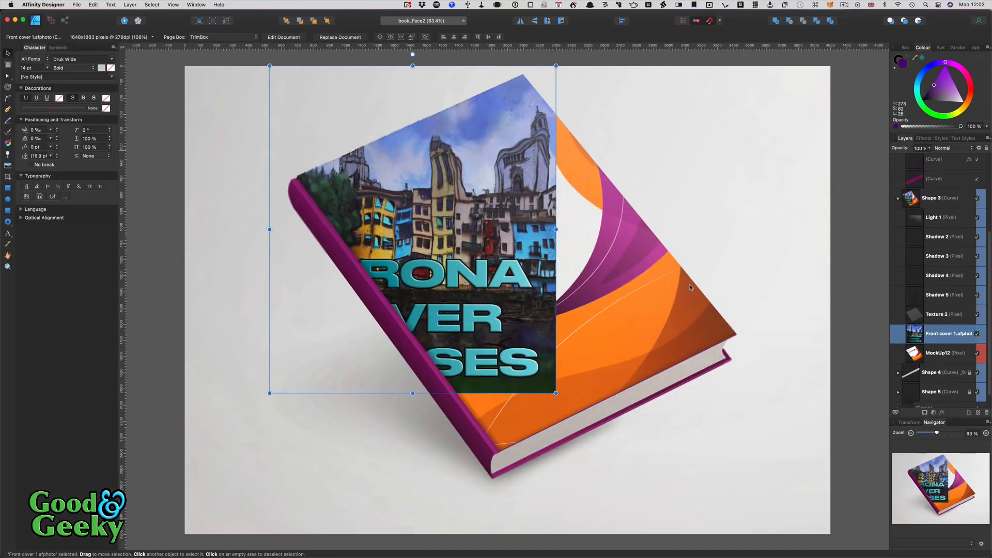
{"action": "mouse_move", "coordinate": [474, 312]}
{"action": "left_mouse_down"}
{"action": "mouse_move", "coordinate": [530, 354]}
{"action": "mouse_move", "coordinate": [488, 333]}
{"action": "left_mouse_up"}
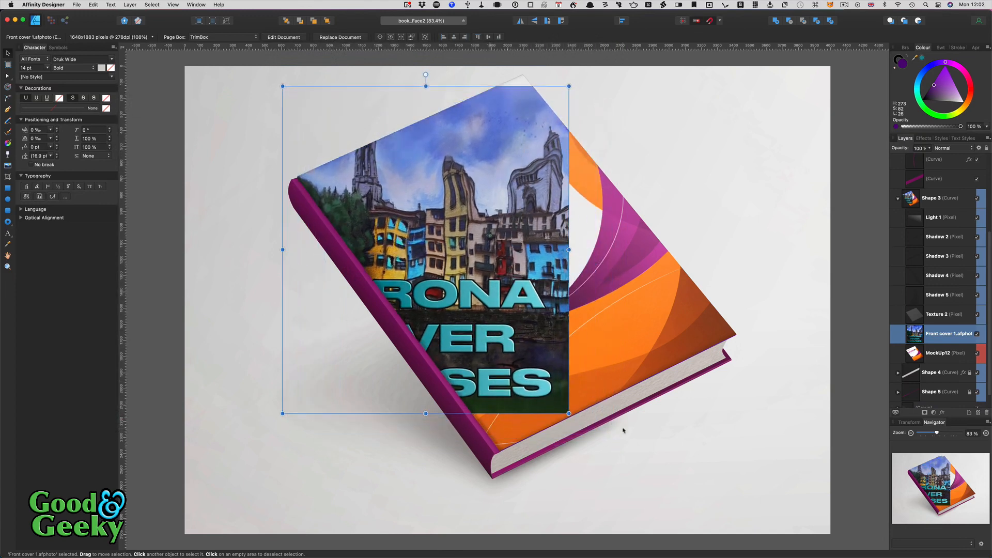
{"action": "left_click_drag", "start_coordinate": [581, 417], "coordinate": [672, 458]}
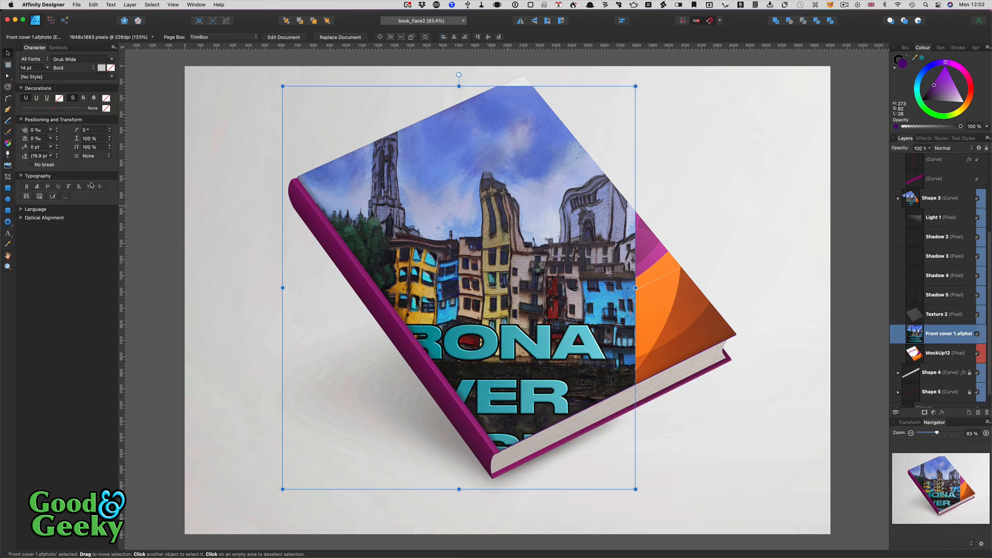
- Send the book mockup document to Affinity Photo with Edit in Photo
{"action": "left_click", "coordinate": [76, 5]}
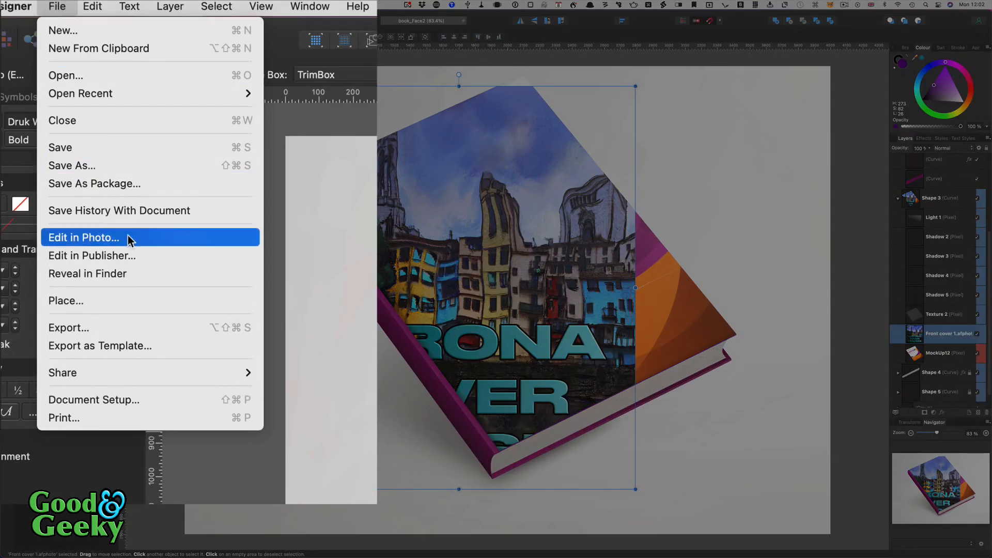
{"action": "left_click", "coordinate": [143, 243]}
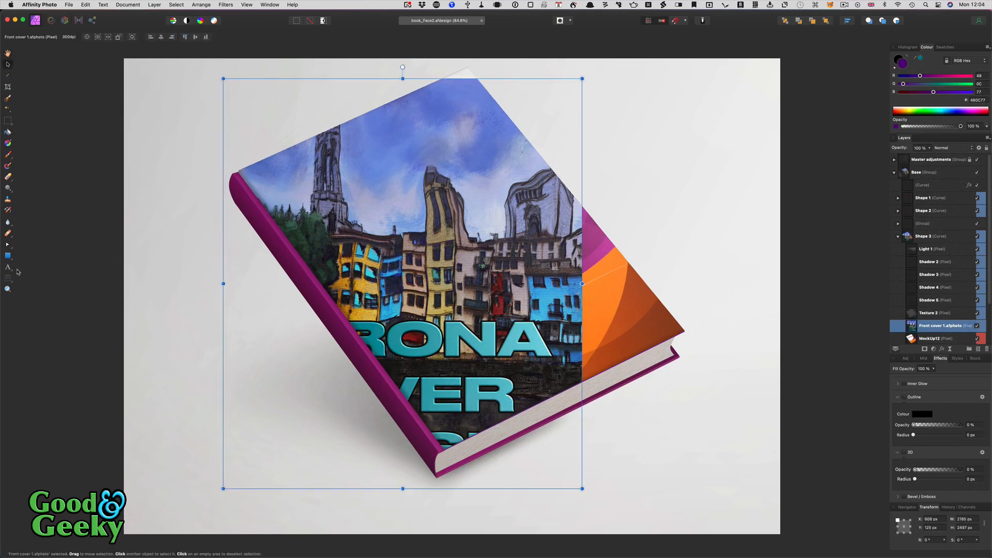
- Warp the cover image with the Perspective filter, matching three corners to the book's front corners
{"action": "left_click", "coordinate": [8, 277]}
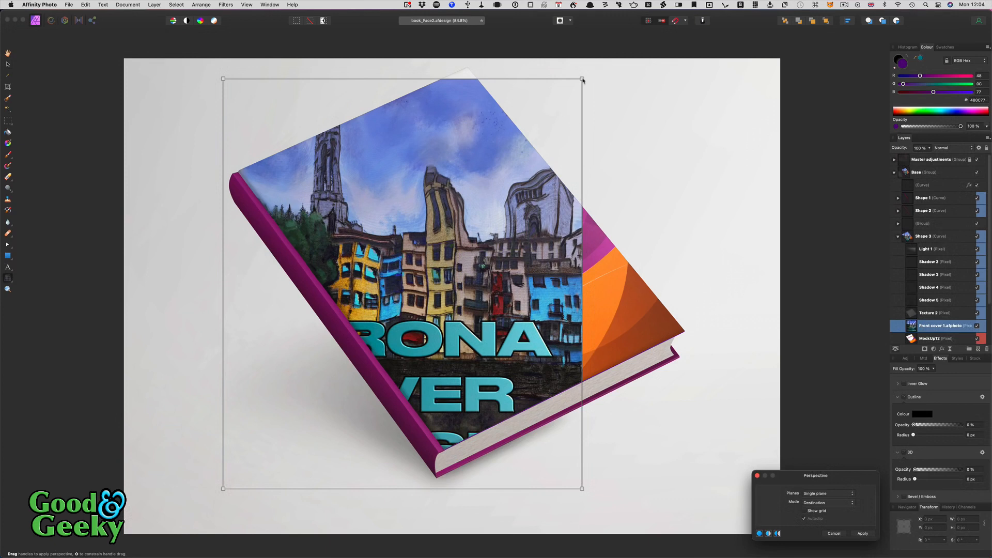
{"action": "left_click_drag", "start_coordinate": [583, 79], "coordinate": [470, 67]}
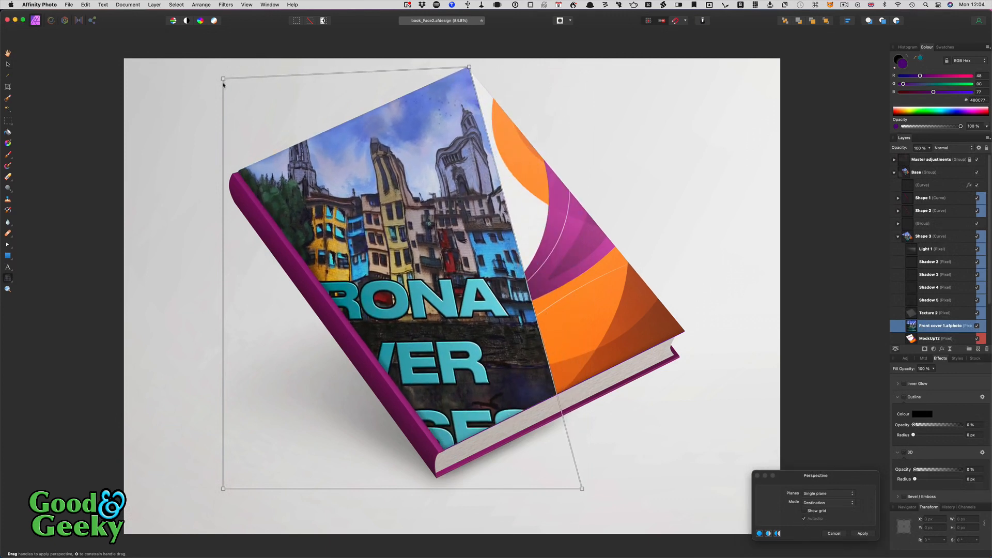
{"action": "left_click_drag", "start_coordinate": [222, 79], "coordinate": [239, 172]}
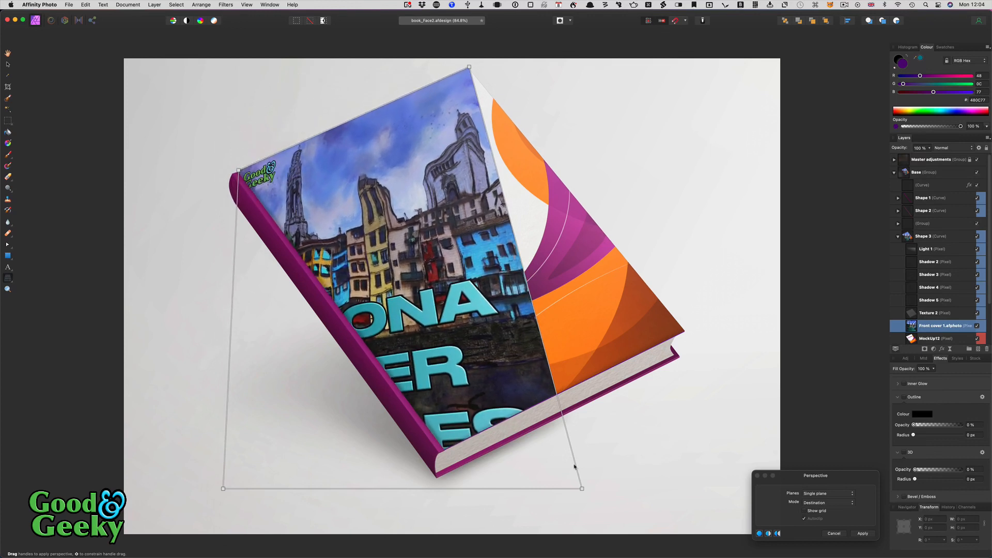
{"action": "left_click_drag", "start_coordinate": [584, 490], "coordinate": [685, 334]}
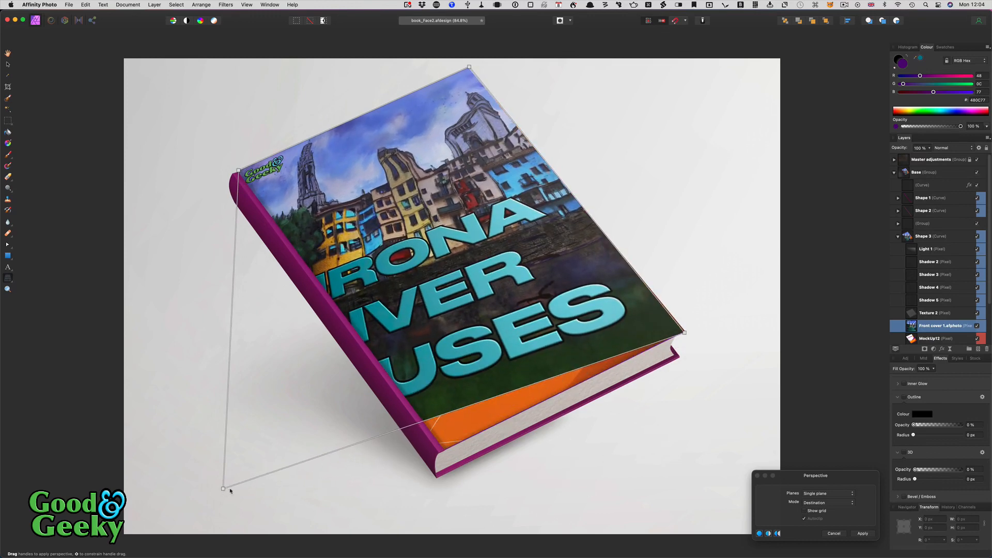
{"action": "scroll", "coordinate": [445, 451], "scroll_direction": "up", "scroll_amount": 10}
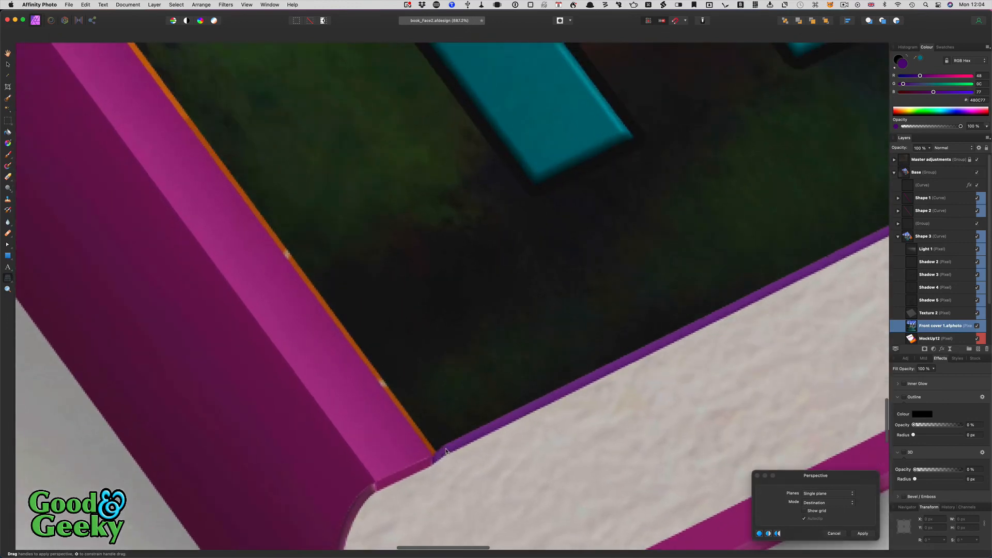
- Fine-tune the bottom-left, right and top-left perspective corners precisely onto the cover edges
{"action": "scroll", "coordinate": [446, 451], "scroll_direction": "up", "scroll_amount": 1}
{"action": "left_click_drag", "start_coordinate": [439, 457], "coordinate": [431, 458]}
{"action": "scroll", "coordinate": [432, 458], "scroll_direction": "right", "scroll_amount": 10}
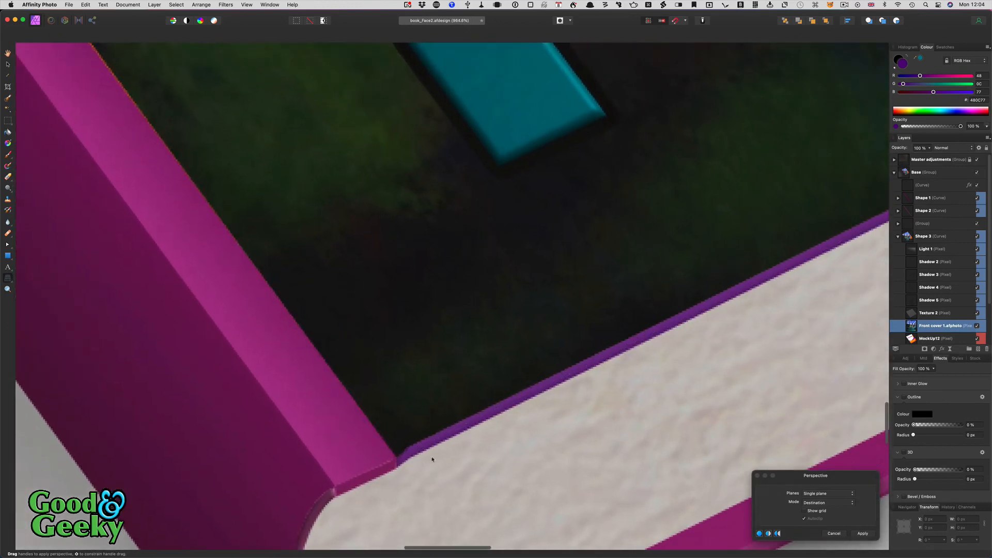
{"action": "scroll", "coordinate": [432, 459], "scroll_direction": "right", "scroll_amount": 10}
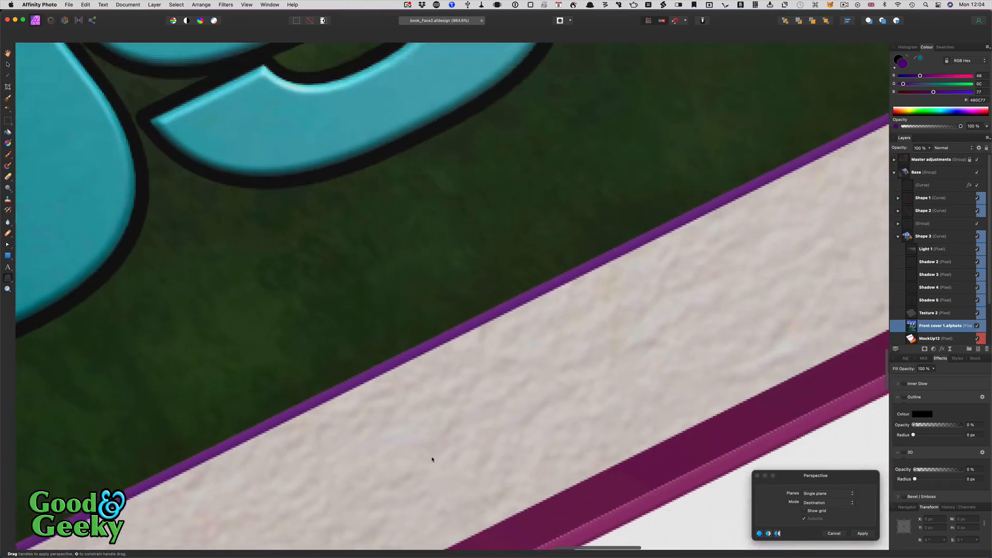
{"action": "scroll", "coordinate": [432, 459], "scroll_direction": "right", "scroll_amount": 2}
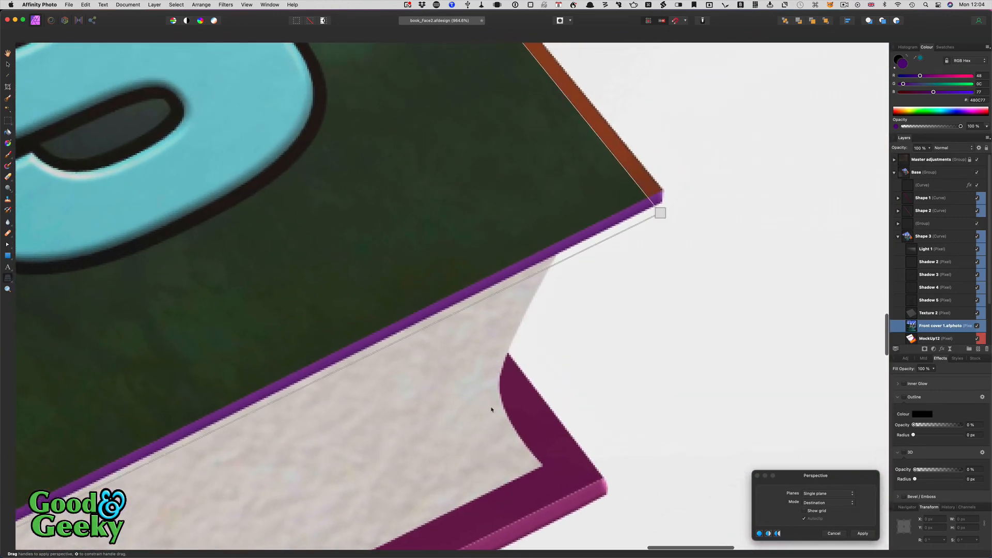
{"action": "left_click_drag", "start_coordinate": [661, 214], "coordinate": [665, 191]}
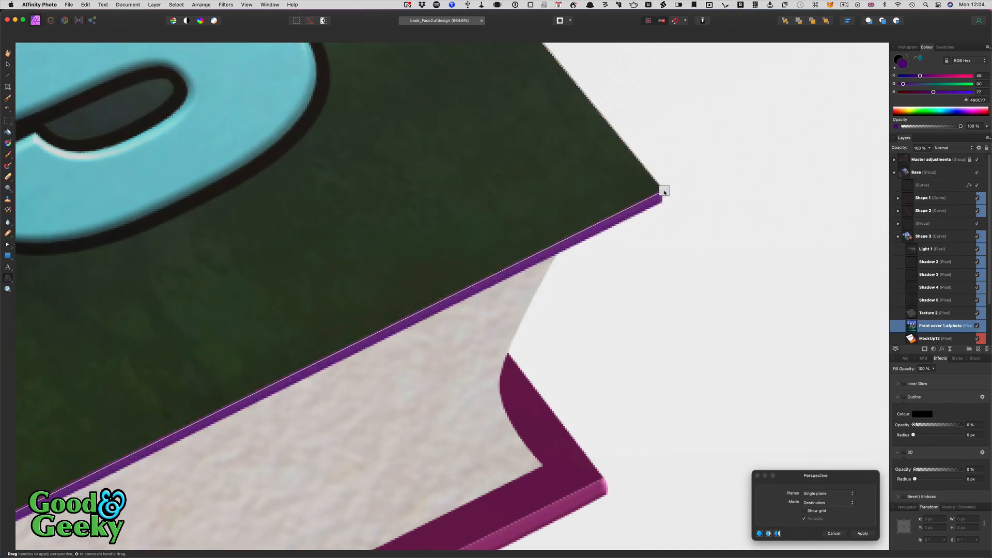
{"action": "scroll", "coordinate": [665, 192], "scroll_direction": "up", "scroll_amount": 10}
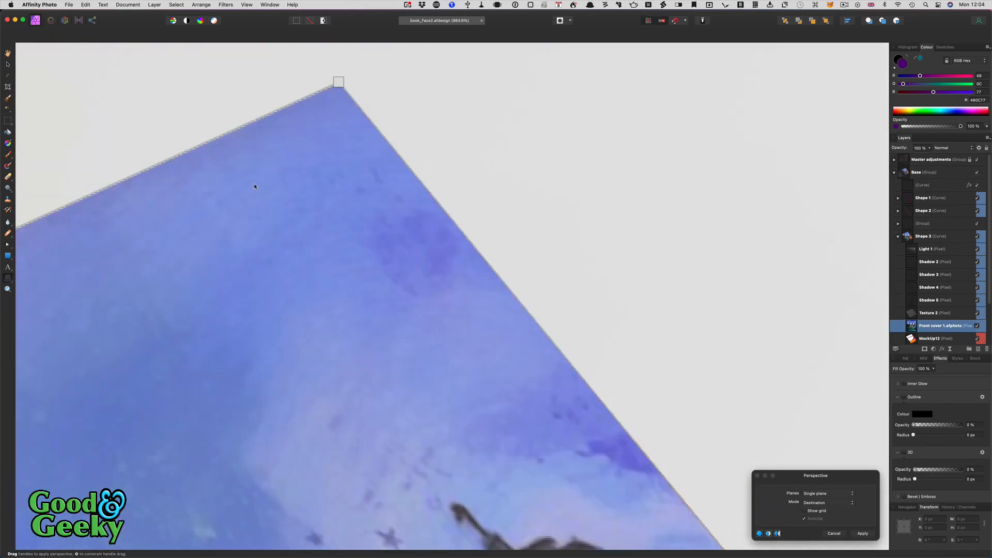
{"action": "scroll", "coordinate": [254, 186], "scroll_direction": "left", "scroll_amount": 10}
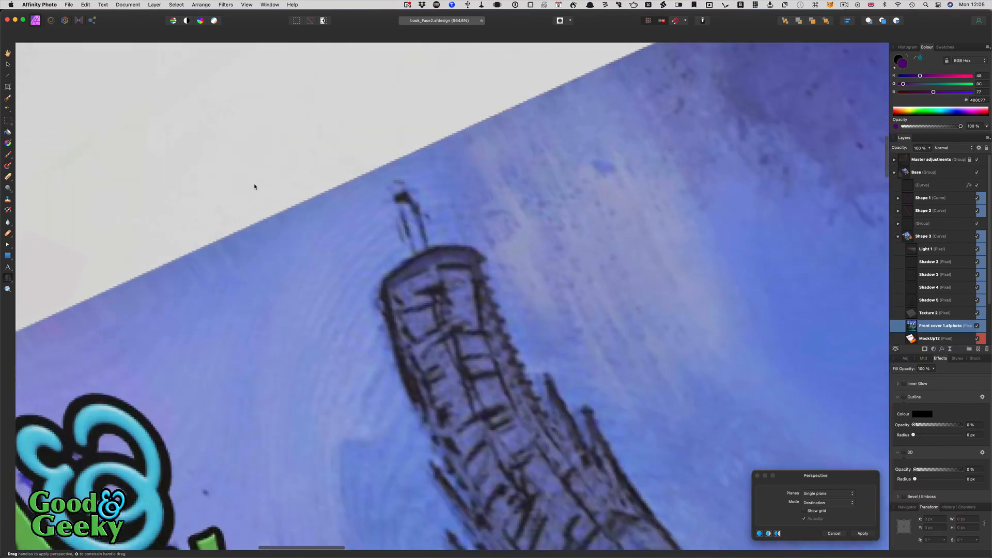
{"action": "scroll", "coordinate": [254, 186], "scroll_direction": "left", "scroll_amount": 10}
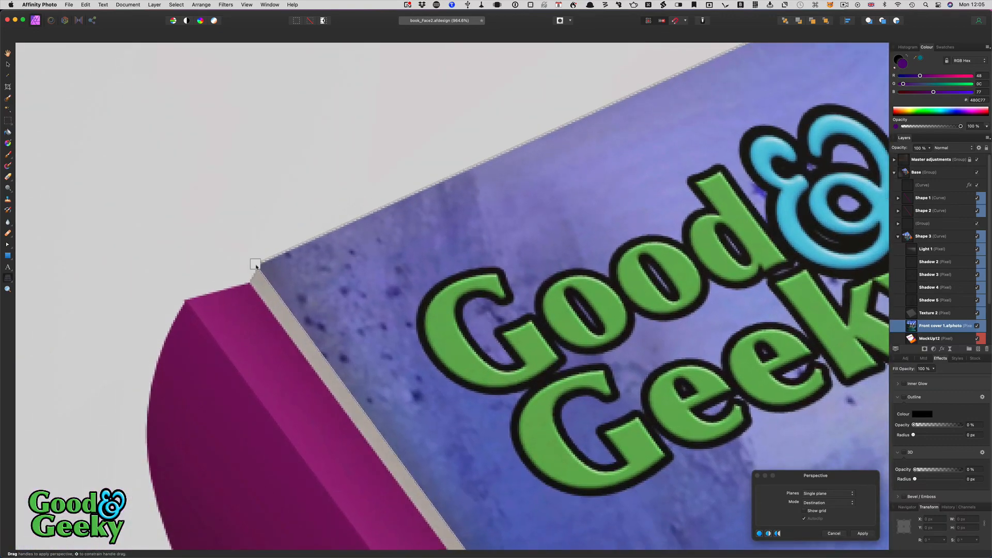
{"action": "left_click_drag", "start_coordinate": [254, 265], "coordinate": [243, 273]}
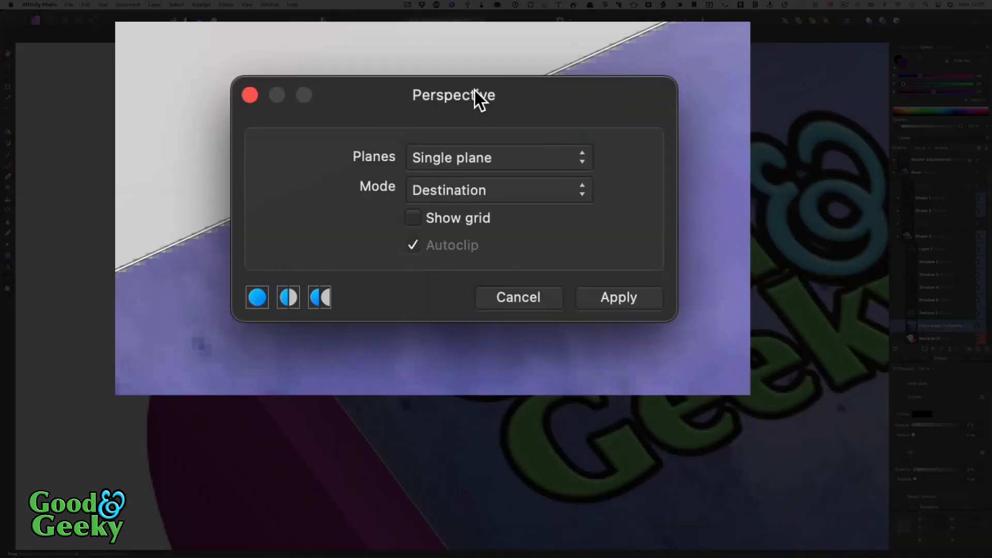
- Apply the perspective warp and send the document back to Affinity Designer
{"action": "left_click", "coordinate": [631, 297]}
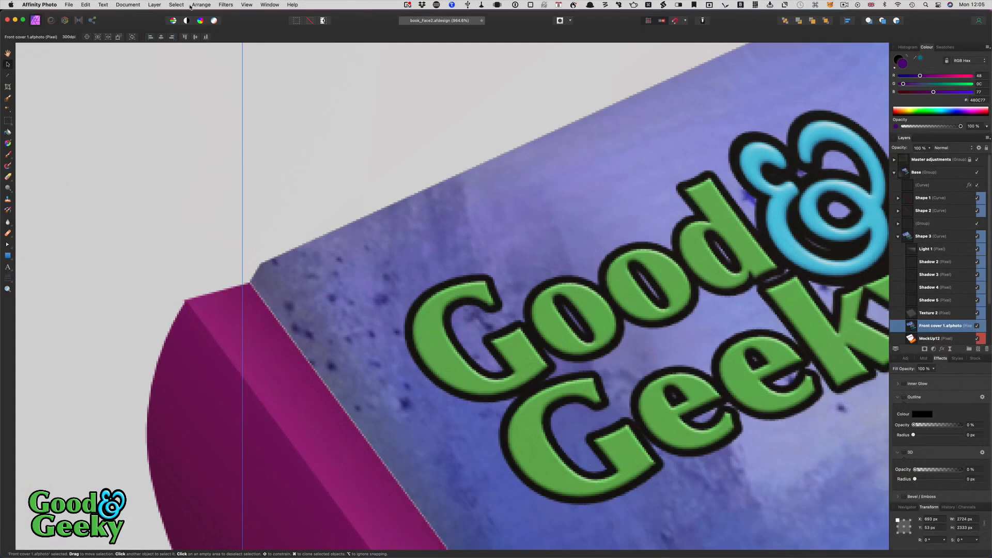
{"action": "left_click", "coordinate": [69, 5]}
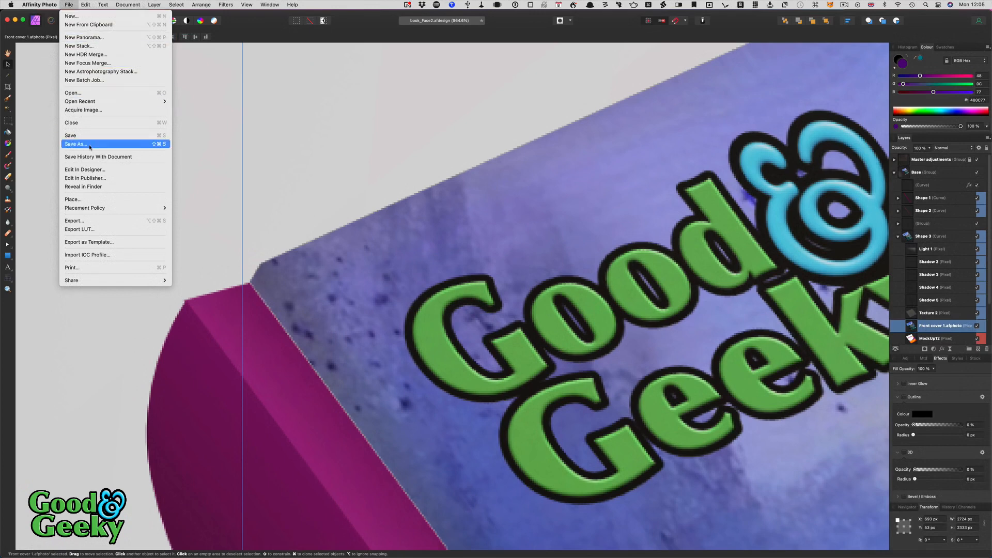
{"action": "left_click", "coordinate": [82, 169]}
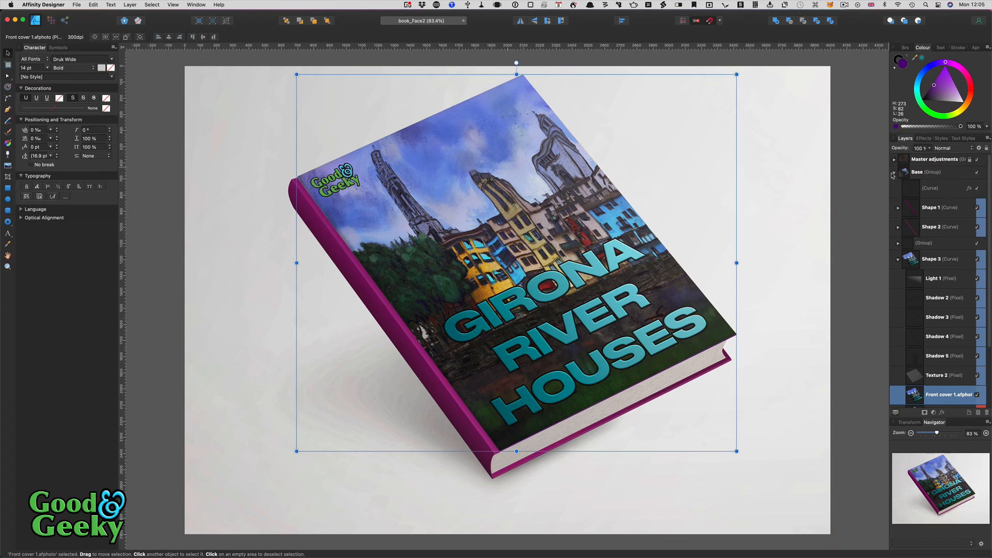
- Give the cover image a 3D effect with a radius of about 9.6 px
{"action": "left_click", "coordinate": [925, 138]}
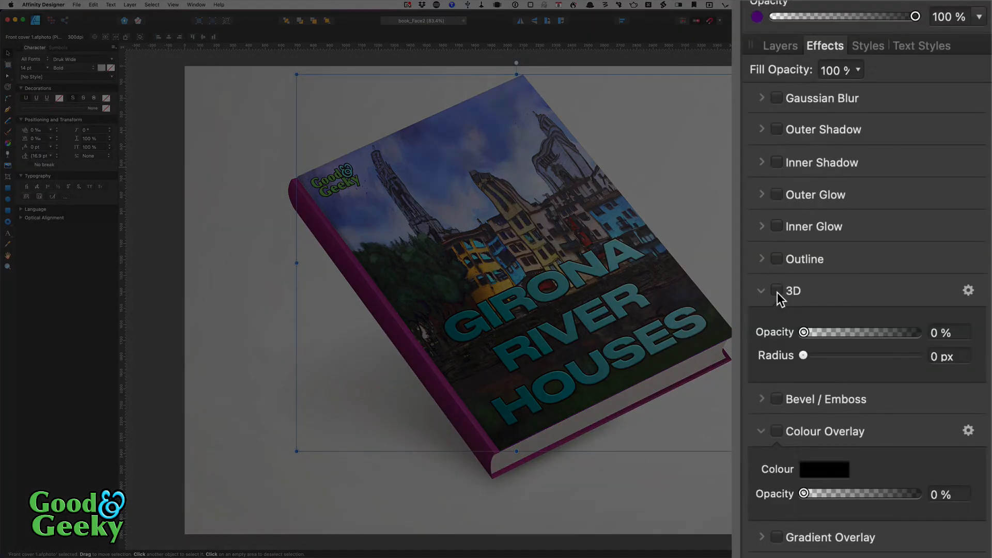
{"action": "left_click", "coordinate": [777, 291]}
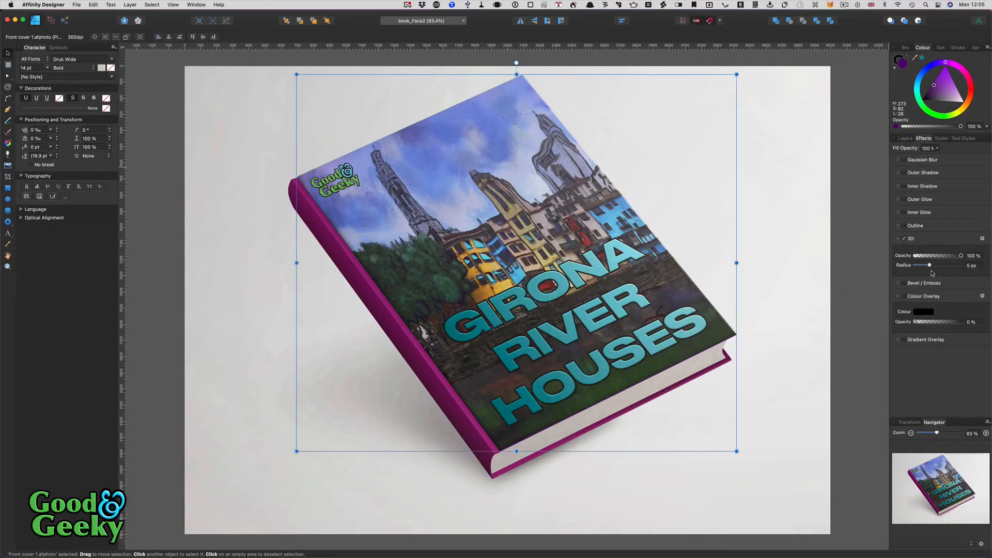
{"action": "left_click_drag", "start_coordinate": [929, 265], "coordinate": [934, 266]}
{"action": "scroll", "coordinate": [286, 254], "scroll_direction": "up", "scroll_amount": 10}
{"action": "scroll", "coordinate": [287, 252], "scroll_direction": "up", "scroll_amount": 5}
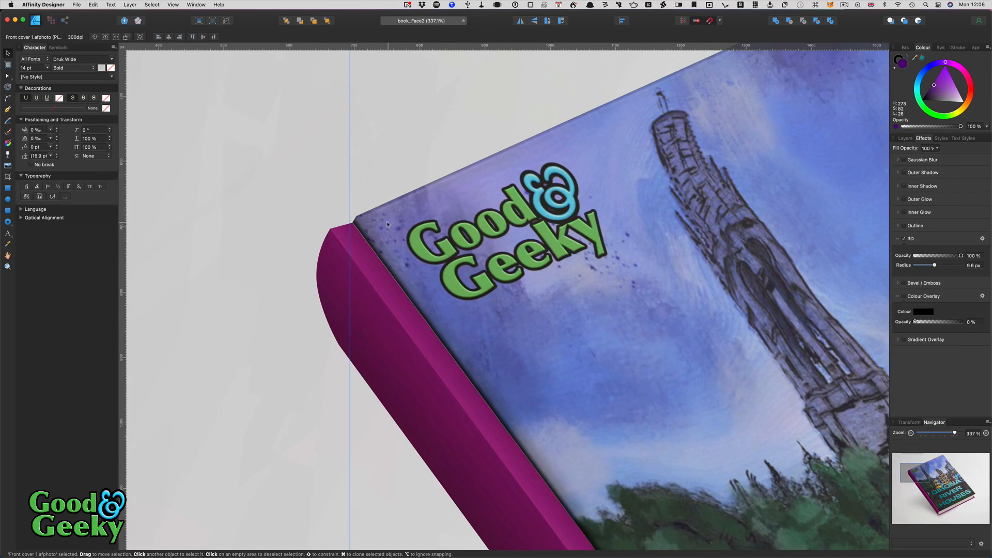
{"action": "scroll", "coordinate": [368, 250], "scroll_direction": "down", "scroll_amount": 14}
{"action": "scroll", "coordinate": [368, 250], "scroll_direction": "right", "scroll_amount": 5}
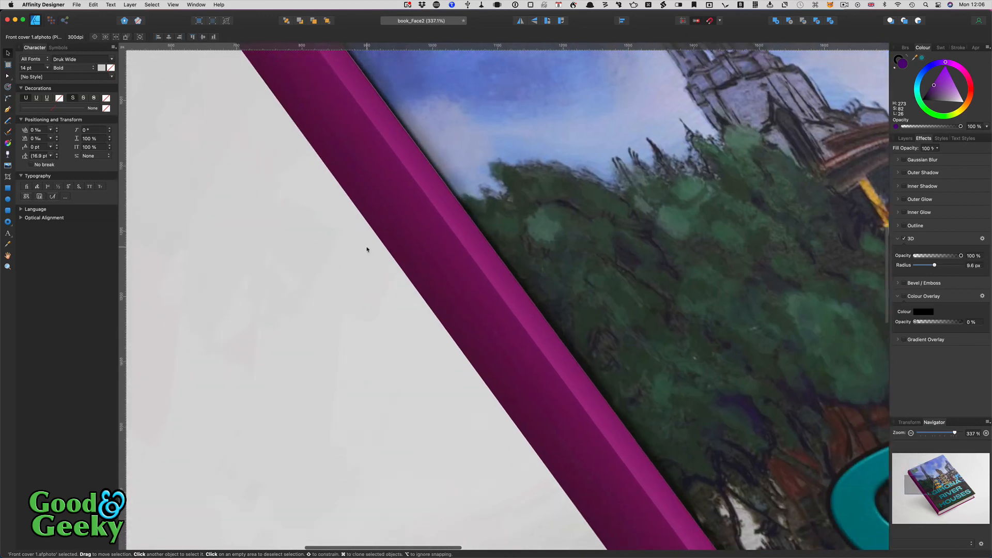
{"action": "scroll", "coordinate": [367, 250], "scroll_direction": "down", "scroll_amount": 20}
{"action": "scroll", "coordinate": [367, 249], "scroll_direction": "right", "scroll_amount": 18}
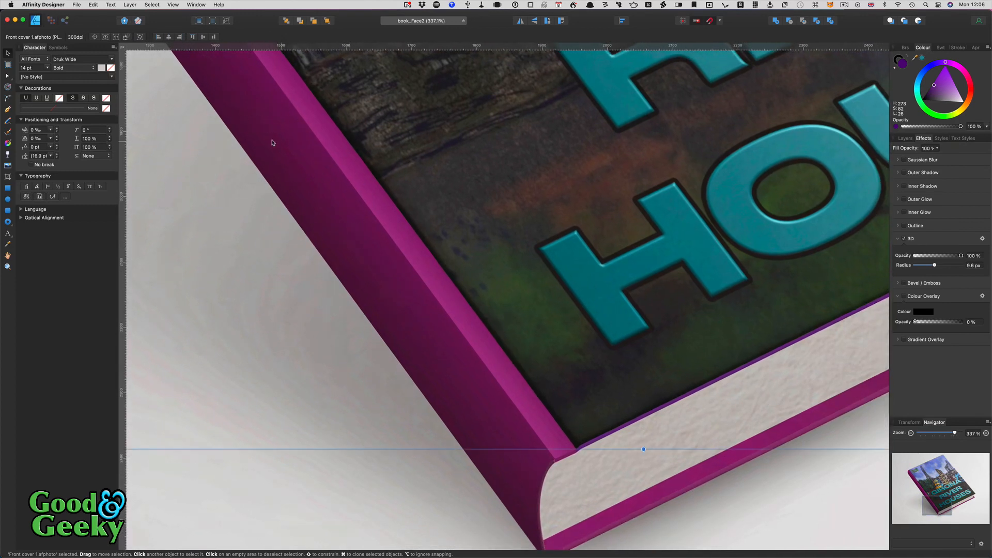
{"action": "scroll", "coordinate": [356, 225], "scroll_direction": "down", "scroll_amount": 4}
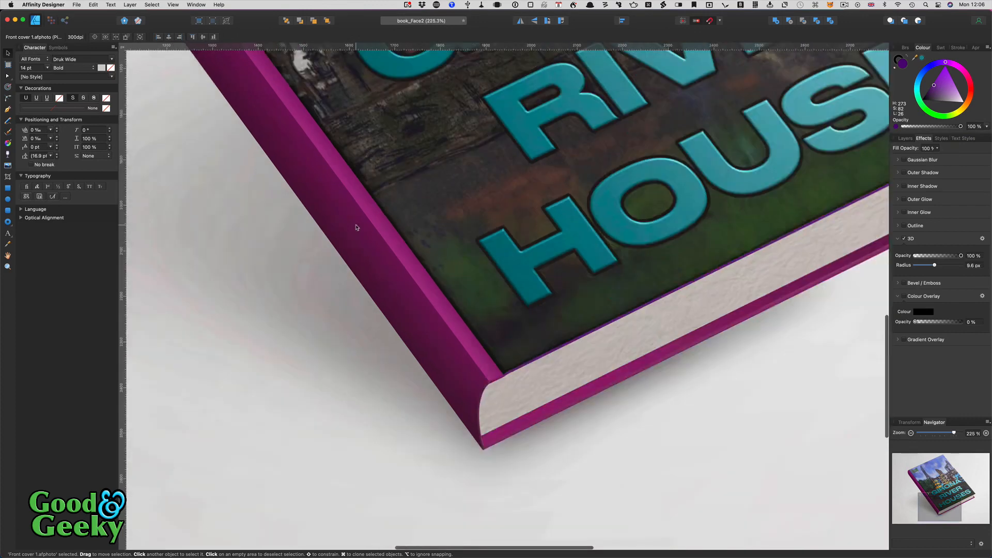
{"action": "scroll", "coordinate": [357, 227], "scroll_direction": "down", "scroll_amount": 10}
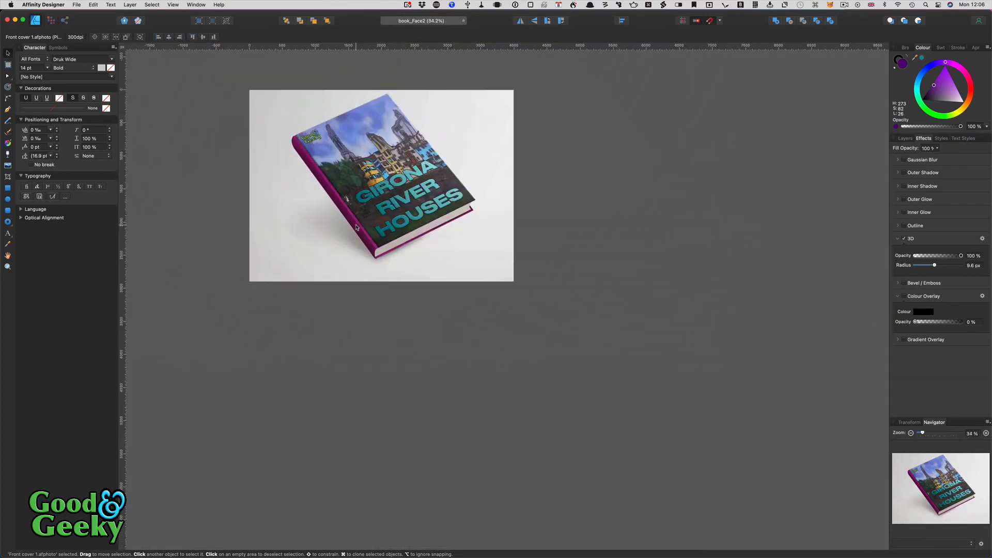
{"action": "scroll", "coordinate": [357, 227], "scroll_direction": "up", "scroll_amount": 5}
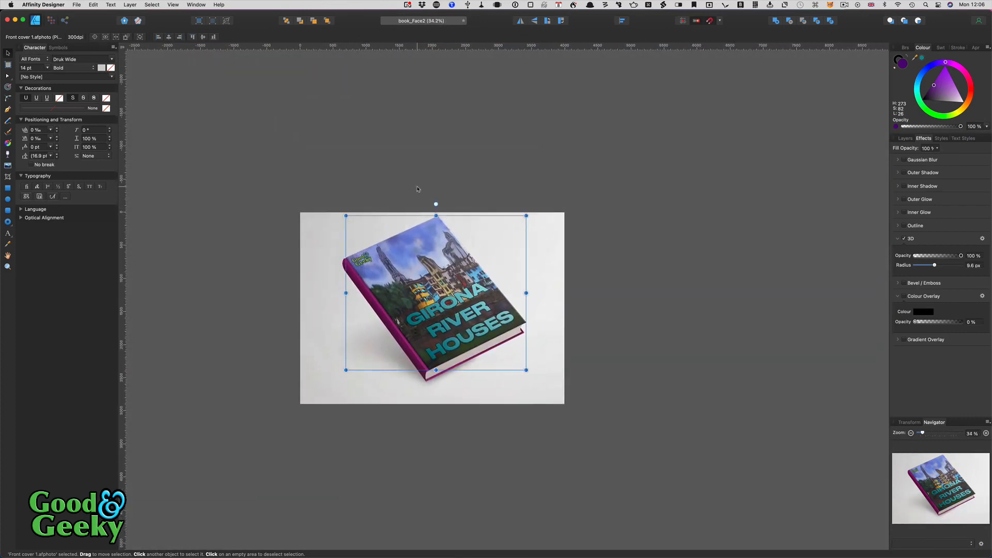
- Show the layer stack and select the mockup's Base group
{"action": "left_click", "coordinate": [905, 138]}
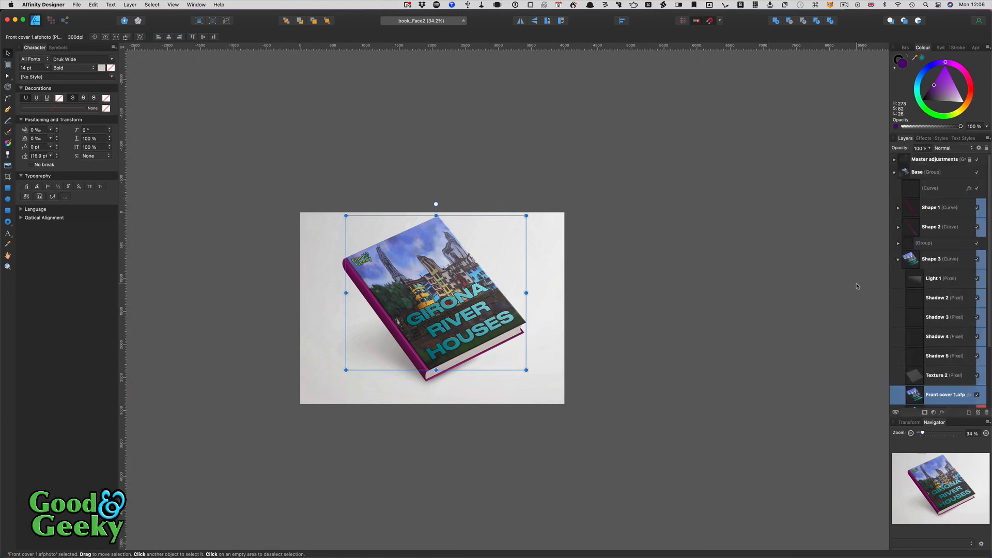
{"action": "left_click", "coordinate": [949, 174]}
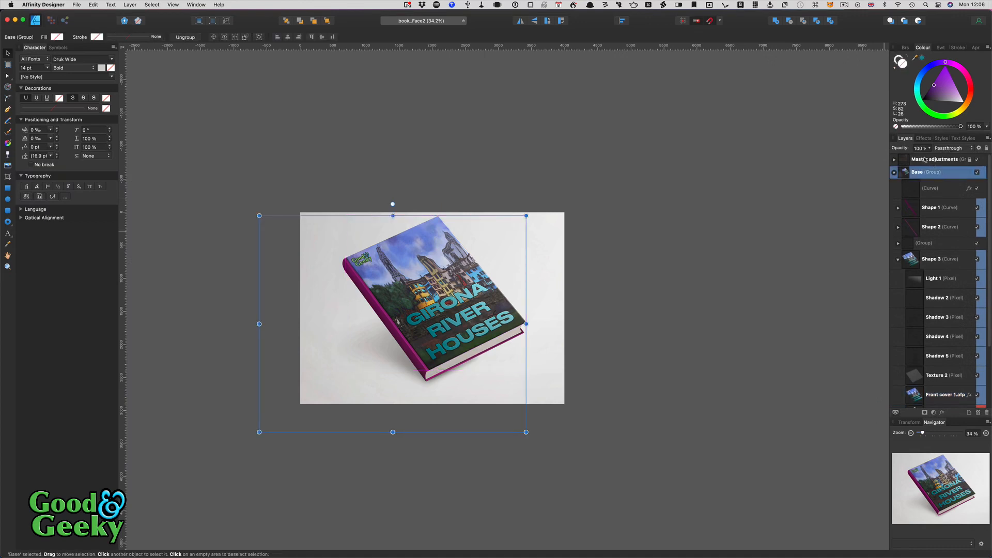
{"action": "left_click", "coordinate": [935, 160]}
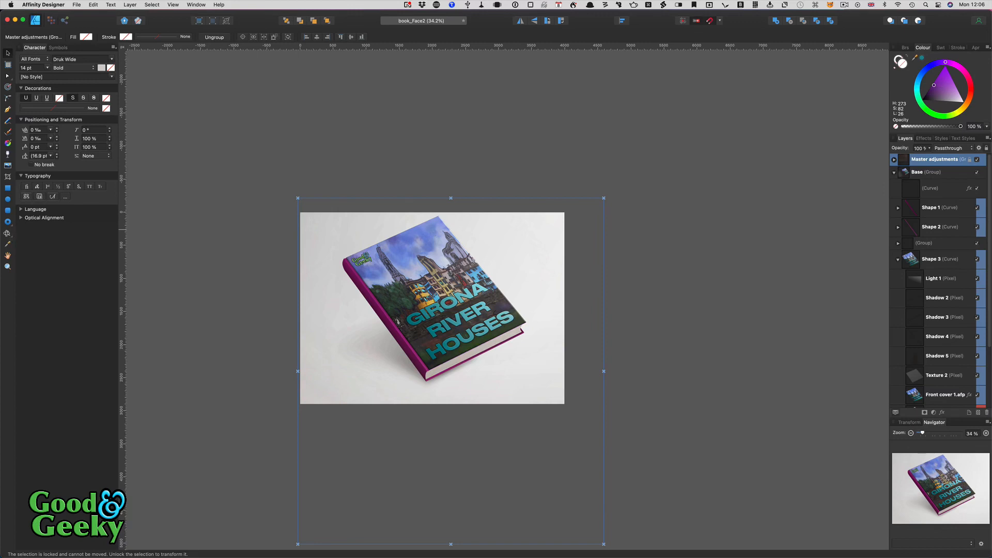
- Select the top Master adjustments layer and paste the GIRONA RIVER HOUSES title text
{"action": "left_click", "coordinate": [8, 233]}
{"action": "key", "text": "super+v"}
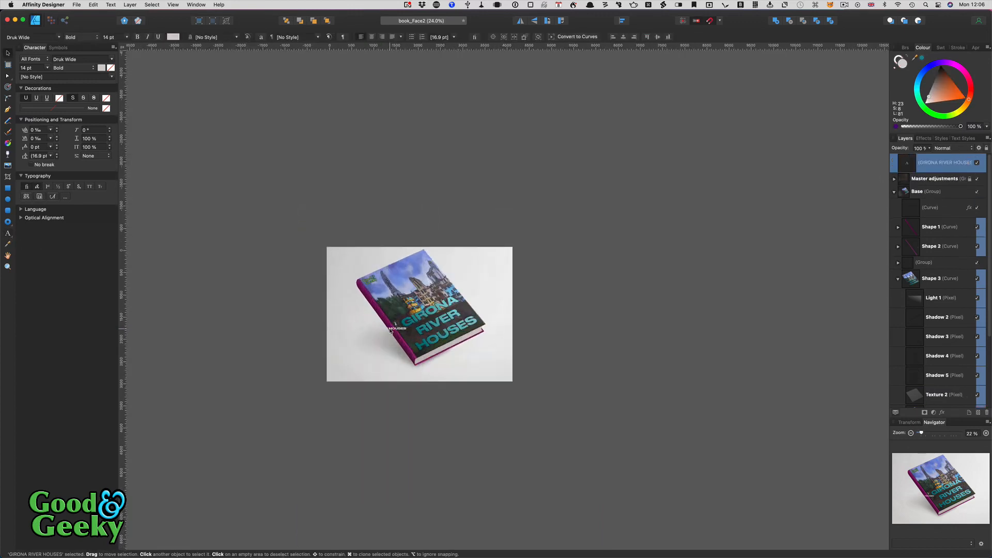
{"action": "scroll", "coordinate": [391, 332], "scroll_direction": "up", "scroll_amount": 6}
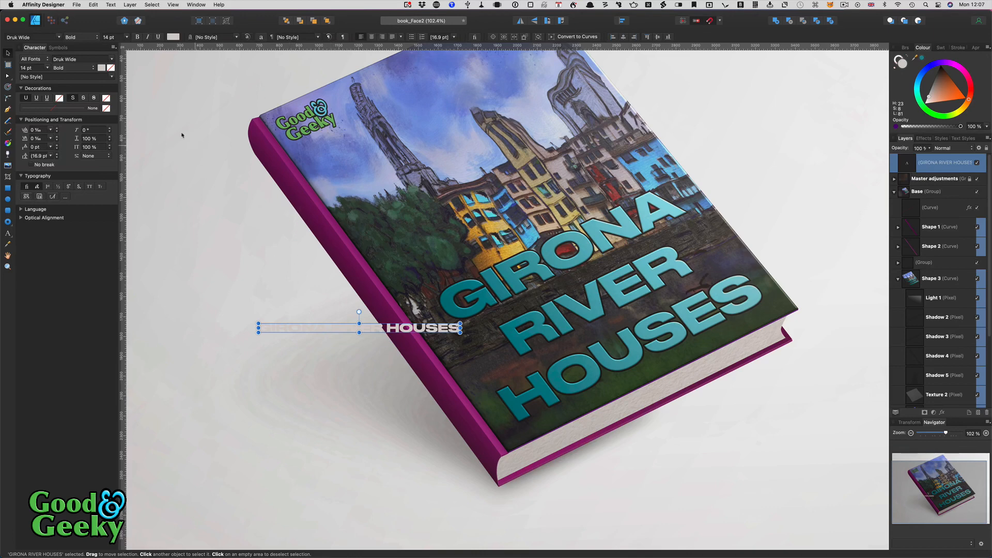
- In Affinity Photo, scale the GIRONA RIVER HOUSES text up to about 23 pt
{"action": "left_click", "coordinate": [76, 5]}
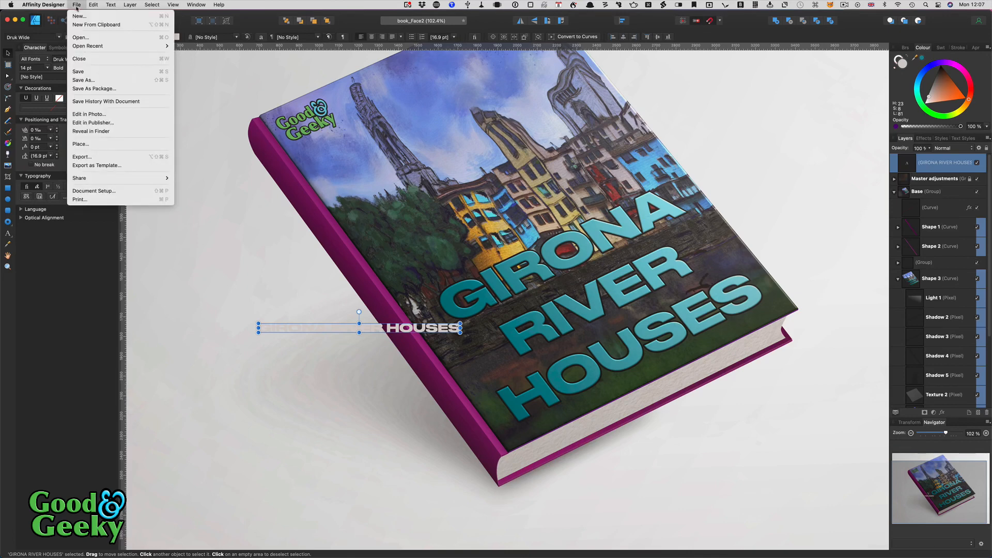
{"action": "left_click", "coordinate": [82, 114]}
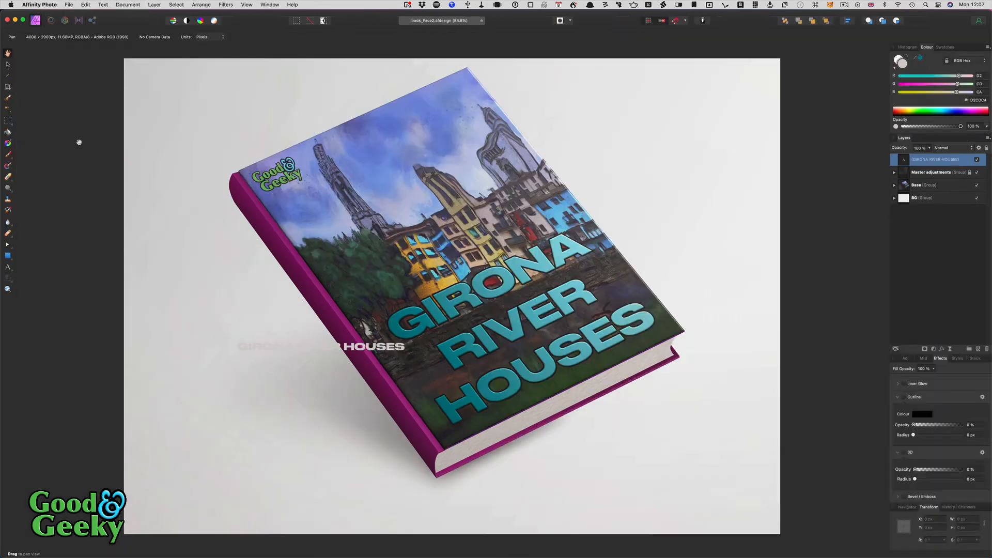
{"action": "left_click", "coordinate": [7, 64]}
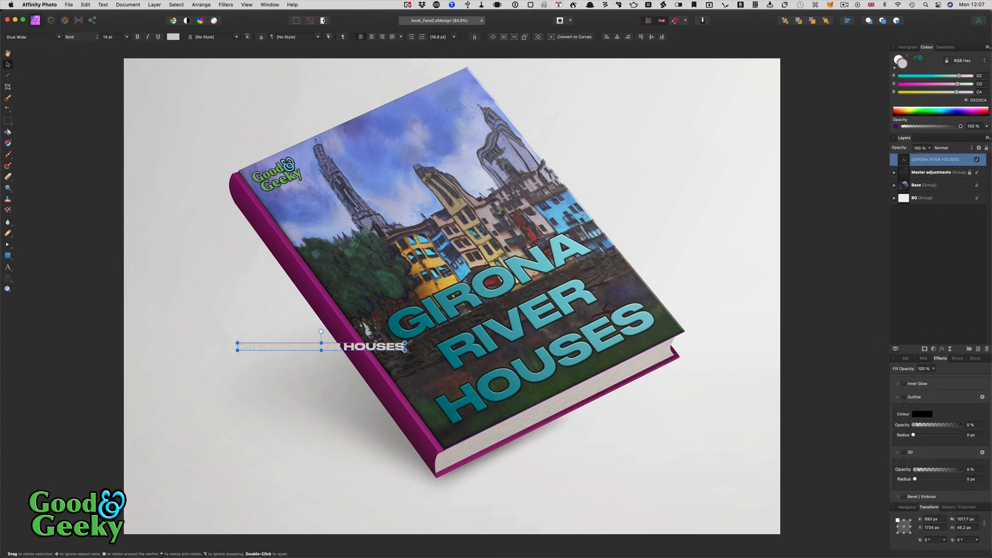
{"action": "left_click_drag", "start_coordinate": [404, 350], "coordinate": [510, 415]}
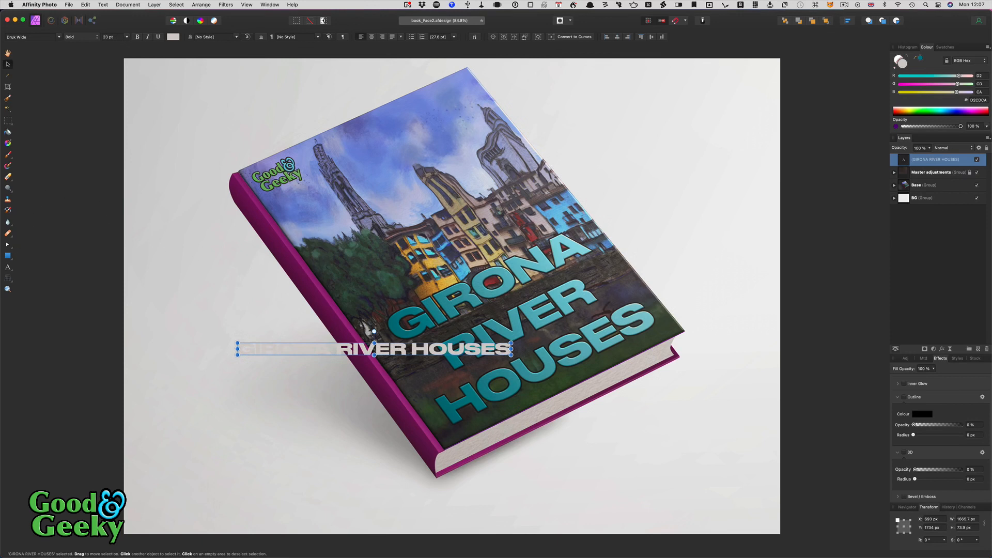
- Warp the rasterised title with the Perspective Tool, dragging its four corners onto the magenta spine
{"action": "left_click", "coordinate": [8, 279]}
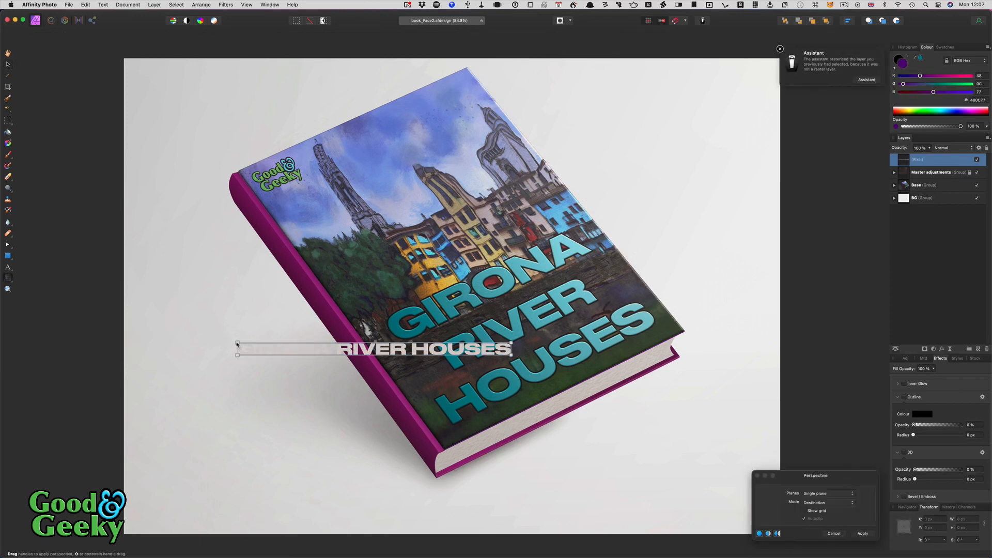
{"action": "left_click_drag", "start_coordinate": [237, 343], "coordinate": [275, 237]}
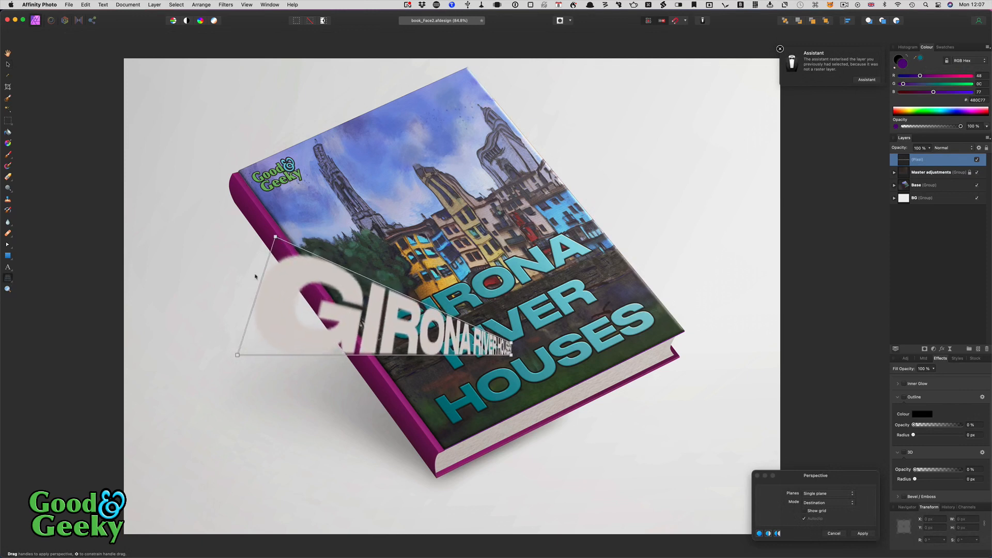
{"action": "left_click_drag", "start_coordinate": [237, 355], "coordinate": [275, 254]}
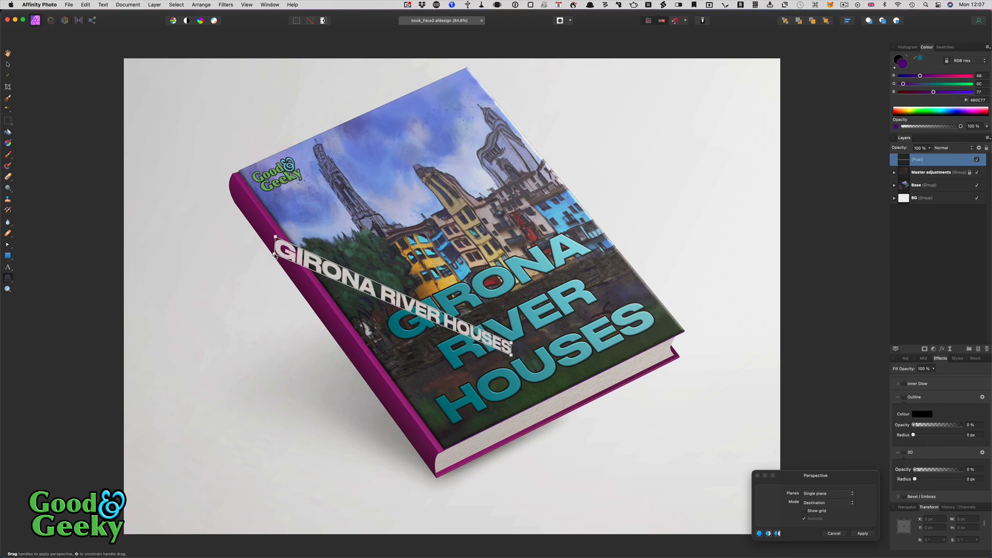
{"action": "left_click_drag", "start_coordinate": [511, 355], "coordinate": [399, 424]}
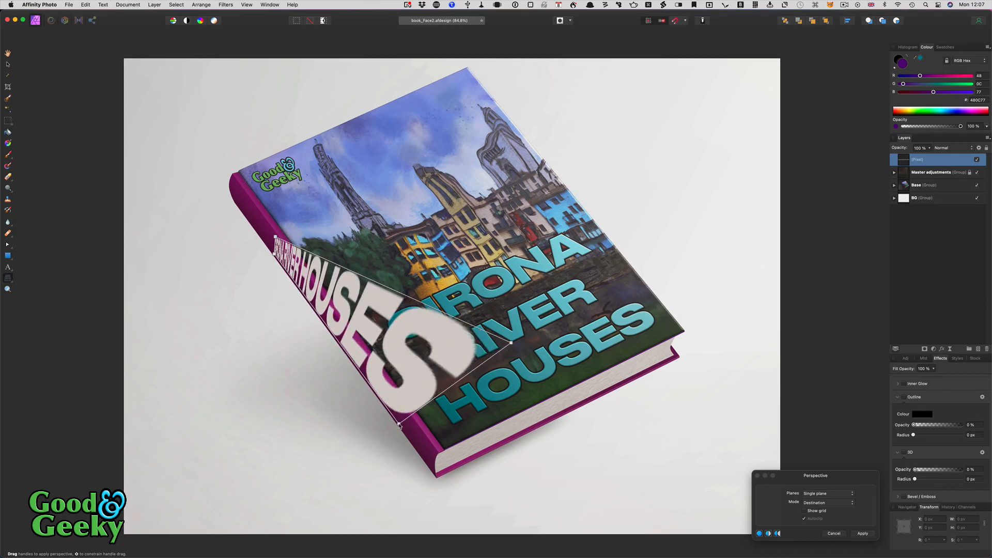
{"action": "left_click_drag", "start_coordinate": [514, 344], "coordinate": [399, 406]}
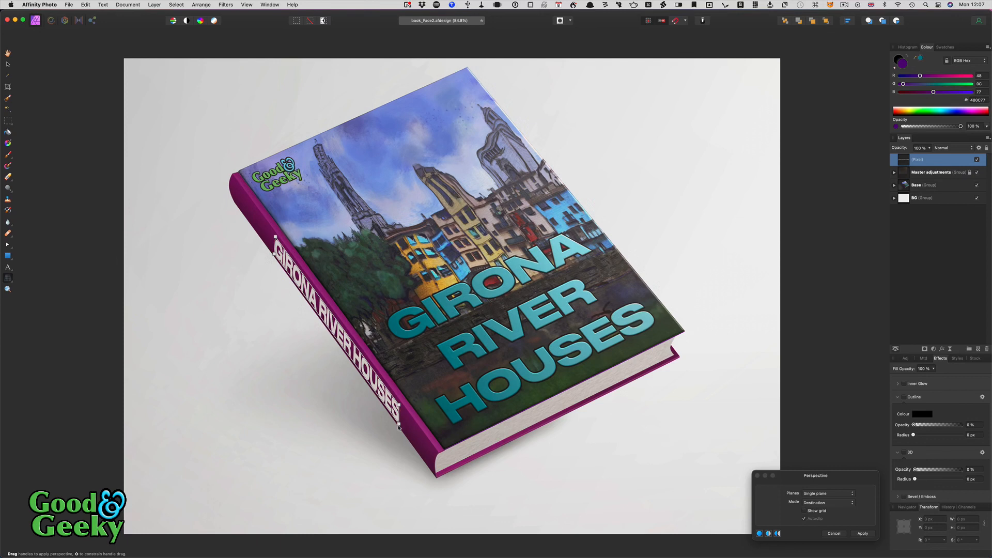
- Fine-tune the lower-right and top-left perspective corners of the spine title
{"action": "left_click_drag", "start_coordinate": [399, 425], "coordinate": [398, 424]}
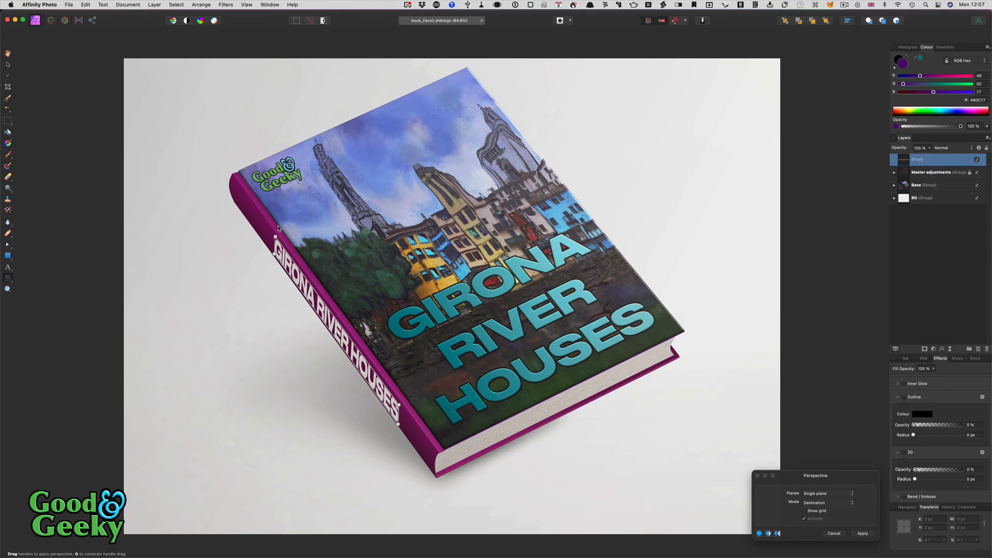
{"action": "left_click", "coordinate": [12, 282]}
{"action": "left_click_drag", "start_coordinate": [275, 238], "coordinate": [278, 240]}
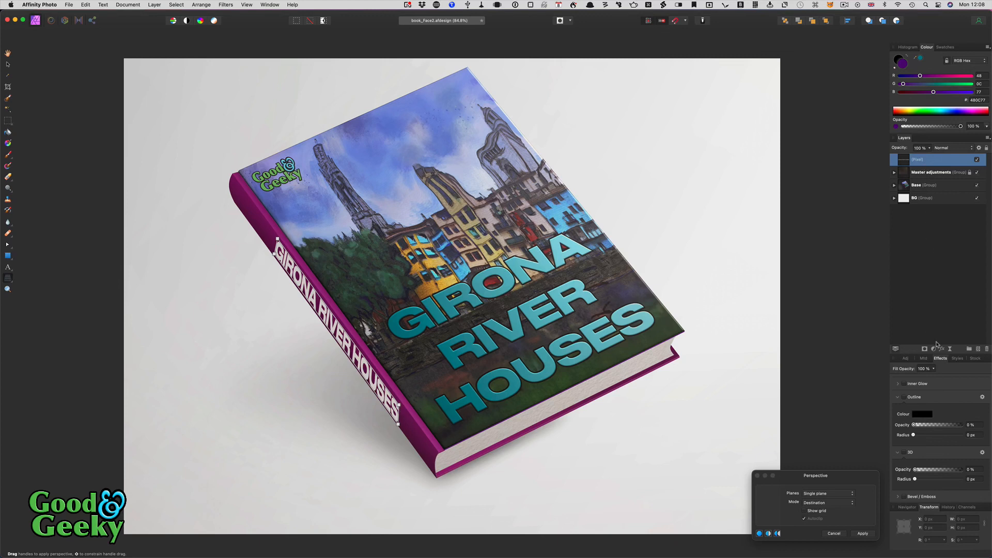
- Add a 3D effect at 1 px radius to the spine title and nudge it slightly higher
{"action": "scroll", "coordinate": [926, 422], "scroll_direction": "down", "scroll_amount": 3}
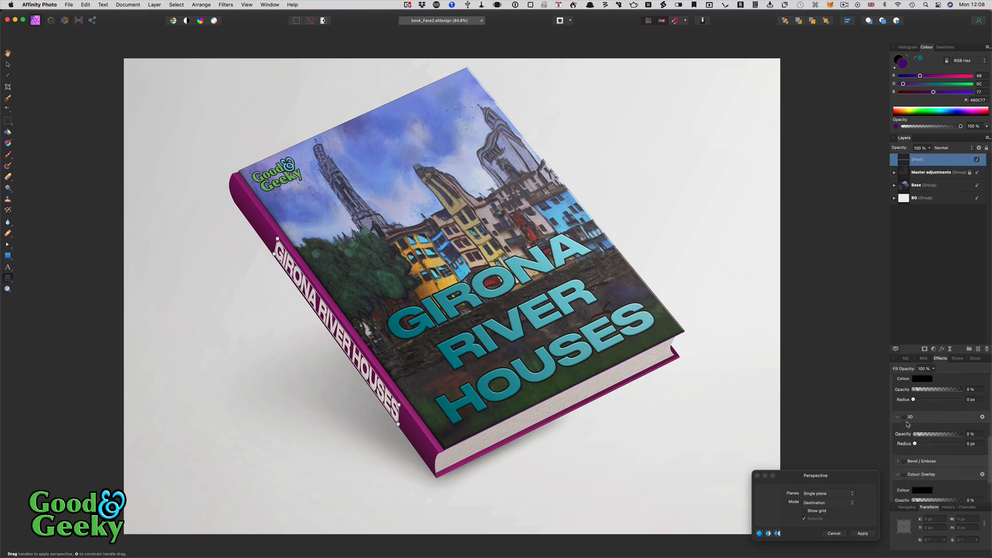
{"action": "left_click", "coordinate": [903, 418]}
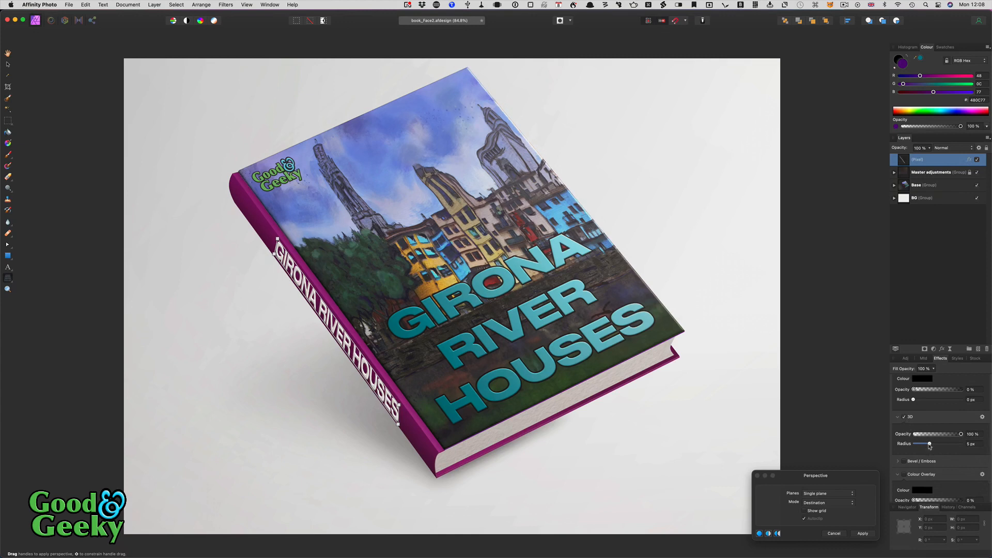
{"action": "left_click_drag", "start_coordinate": [929, 446], "coordinate": [924, 446]}
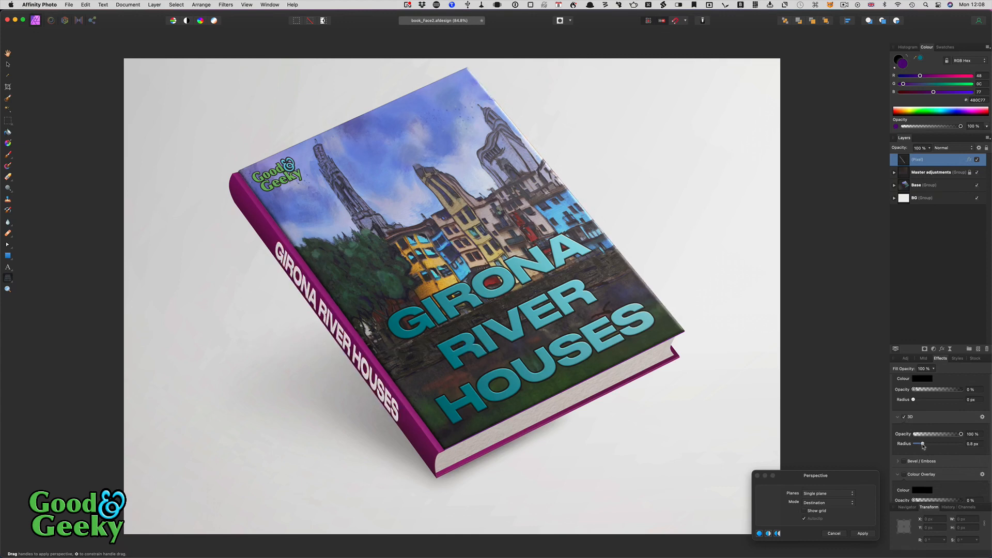
{"action": "left_click_drag", "start_coordinate": [923, 446], "coordinate": [925, 447]}
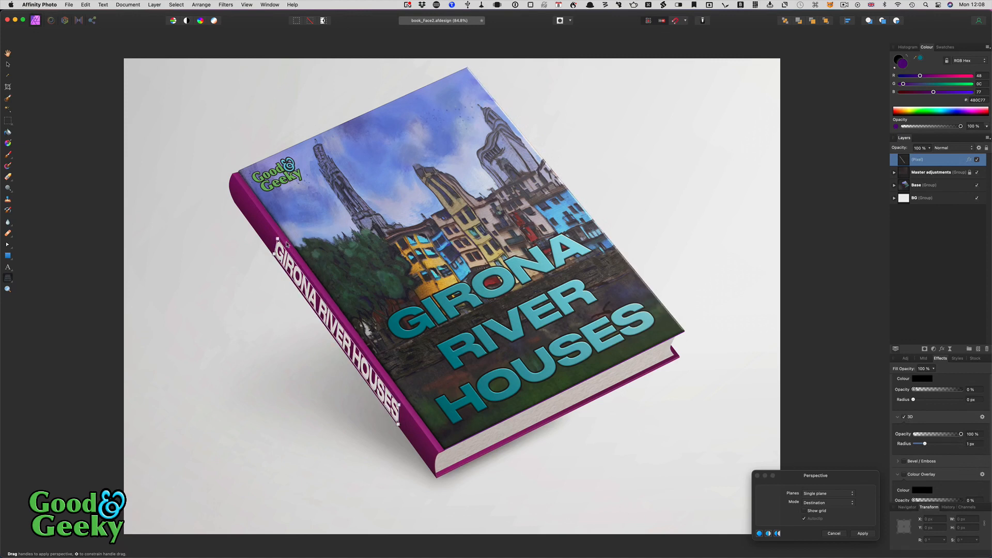
{"action": "left_click_drag", "start_coordinate": [278, 240], "coordinate": [279, 241]}
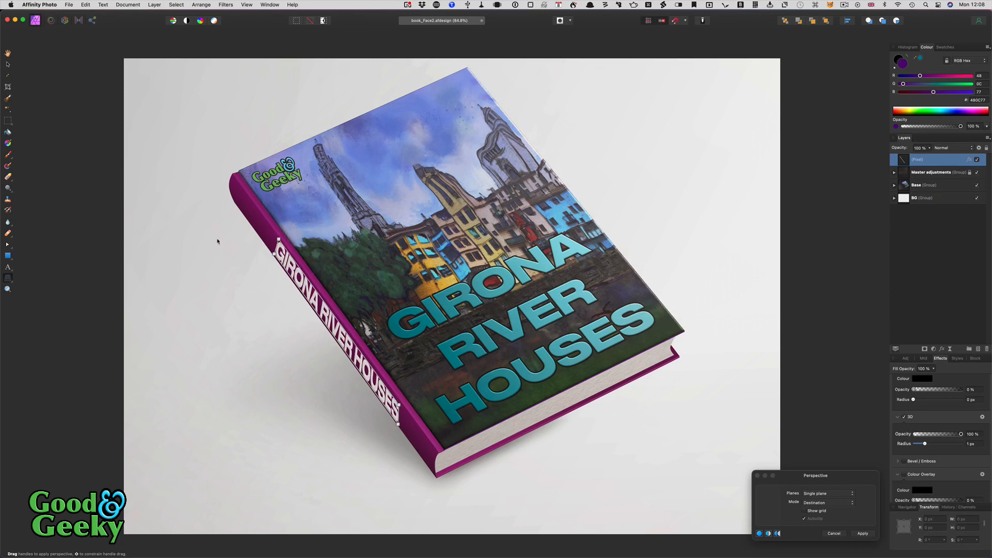
- Apply the perspective warp and return the mockup to Affinity Designer via File > Edit in Designer, deselecting layers
{"action": "left_click", "coordinate": [8, 65]}
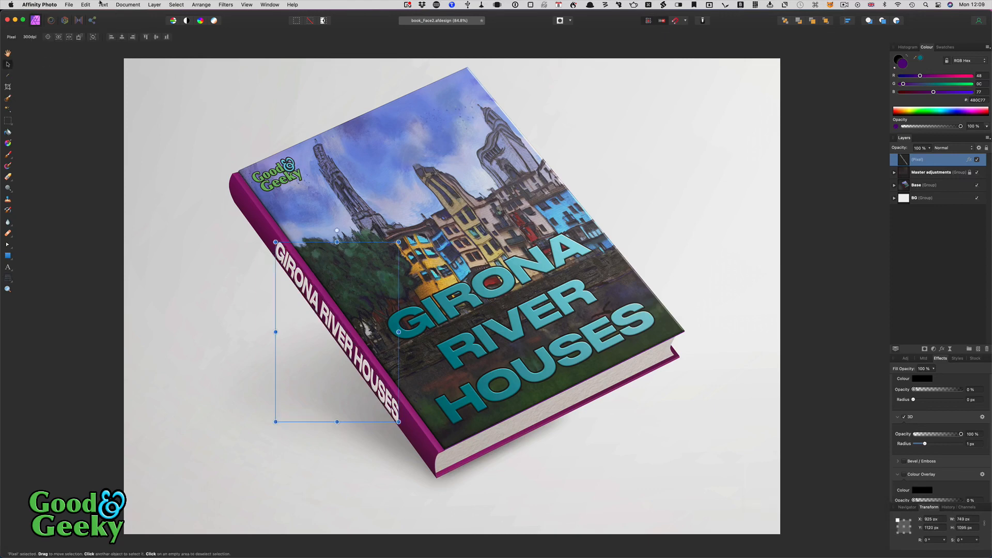
{"action": "left_click", "coordinate": [68, 5]}
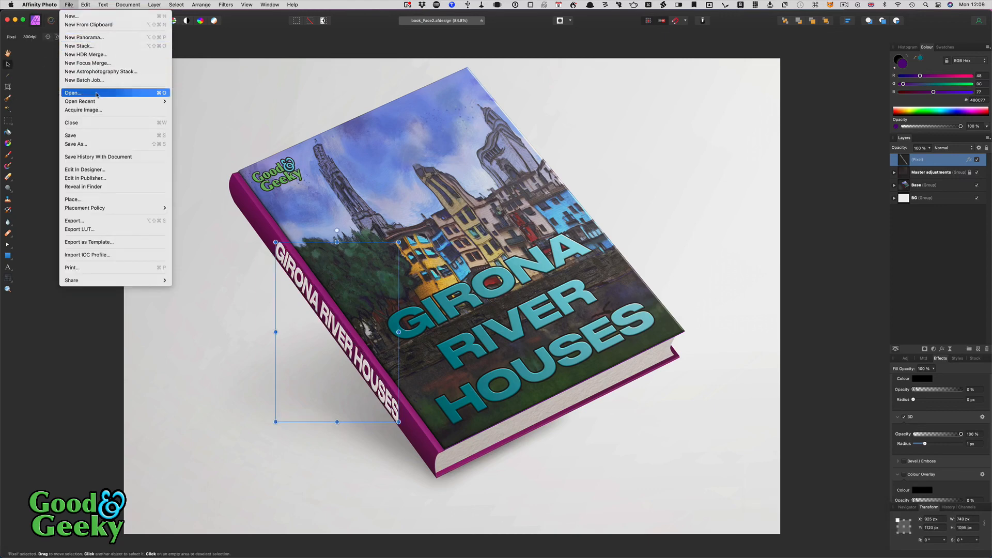
{"action": "left_click", "coordinate": [100, 170]}
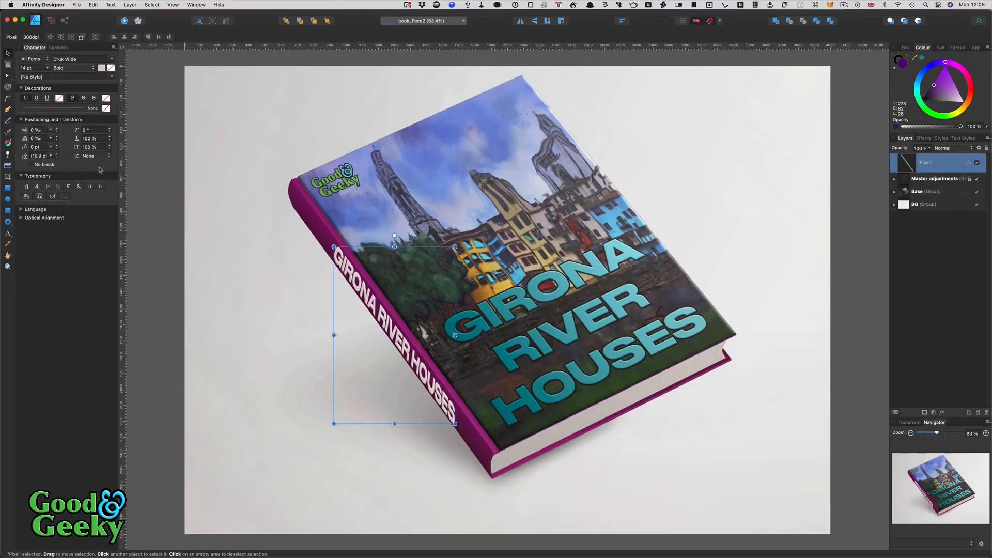
{"action": "left_click", "coordinate": [165, 190]}
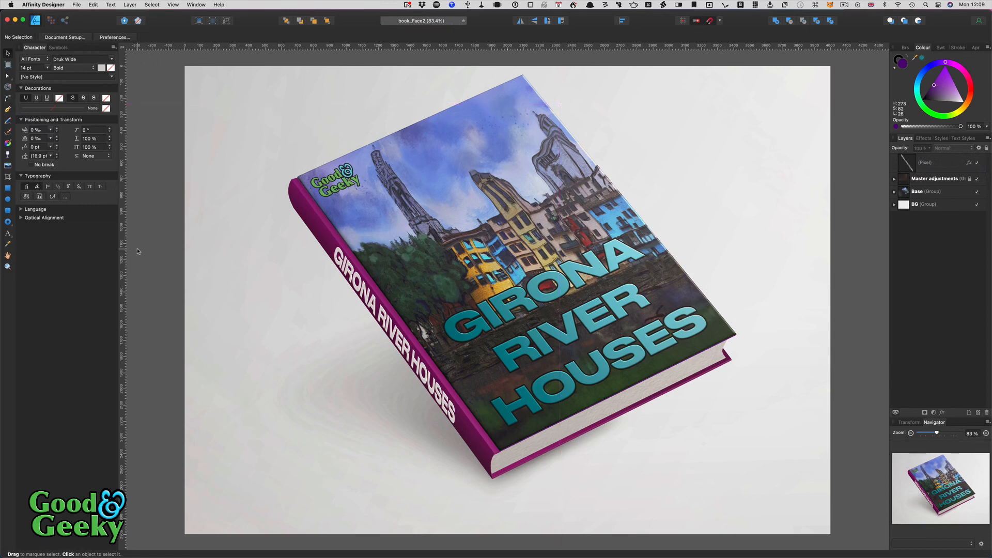
{"action": "scroll", "coordinate": [137, 252], "scroll_direction": "down", "scroll_amount": 5}
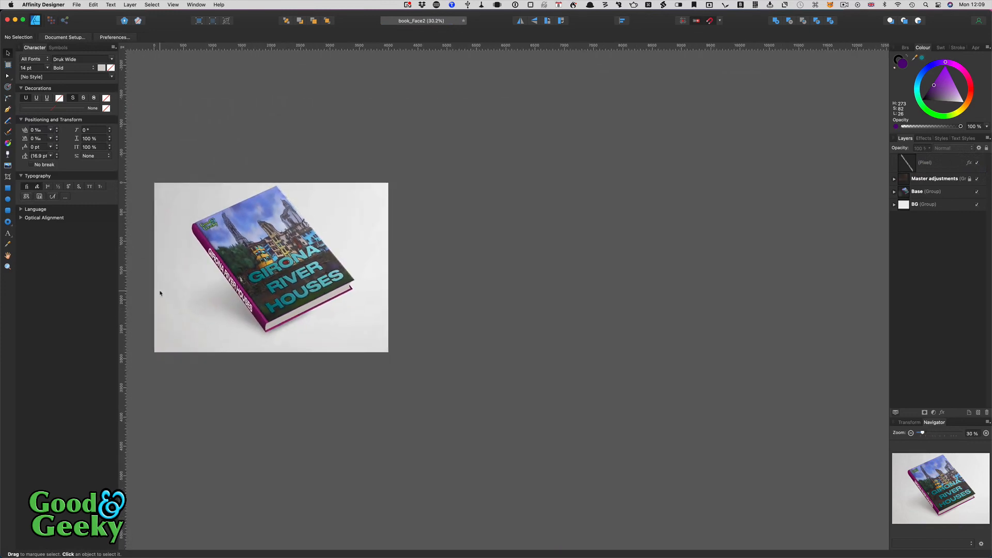
{"action": "scroll", "coordinate": [160, 293], "scroll_direction": "left", "scroll_amount": 5}
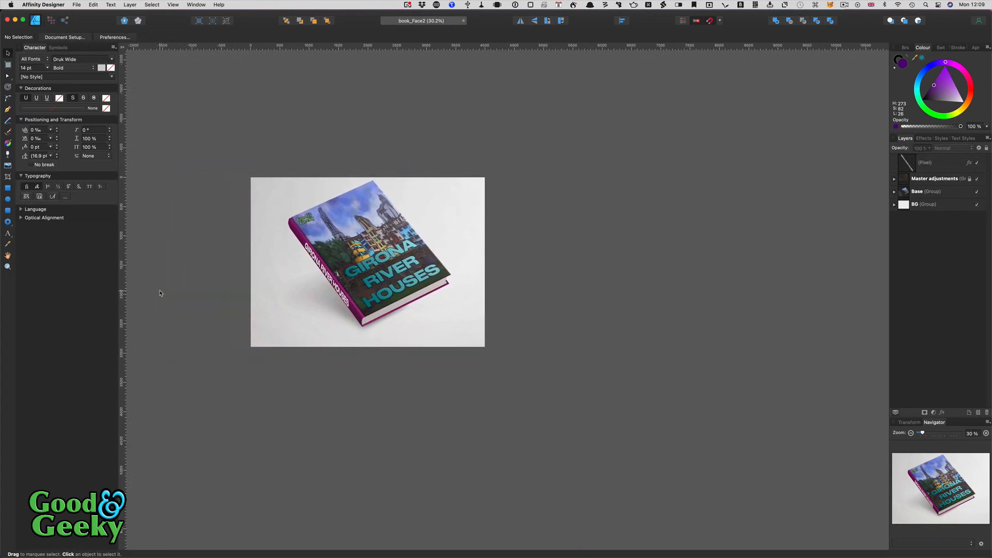